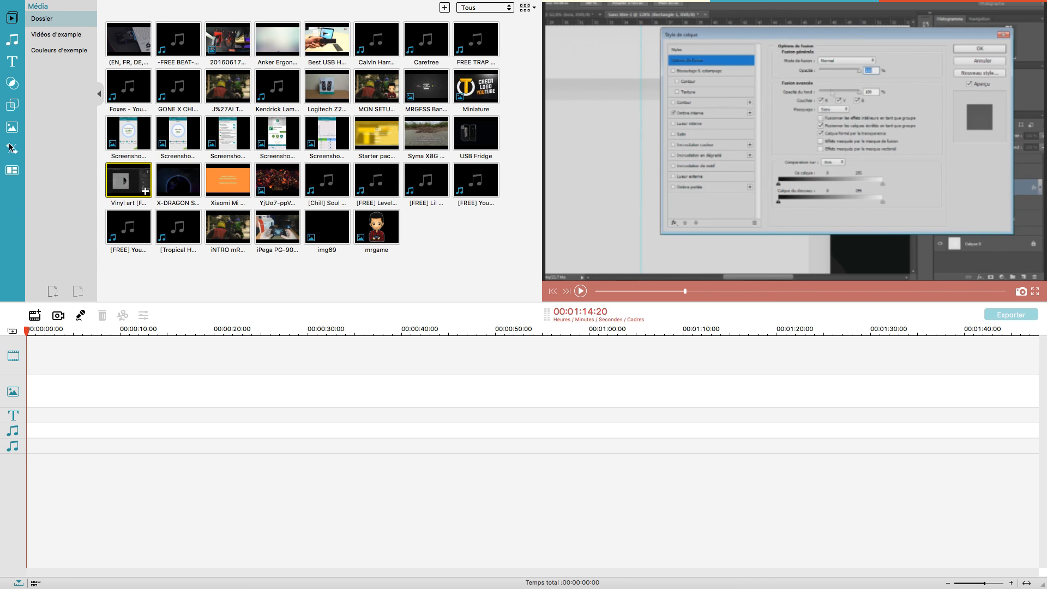
Browse the sample videos, the sample colours and the full music library.
mouse_move(15, 12)
left_click(69, 35)
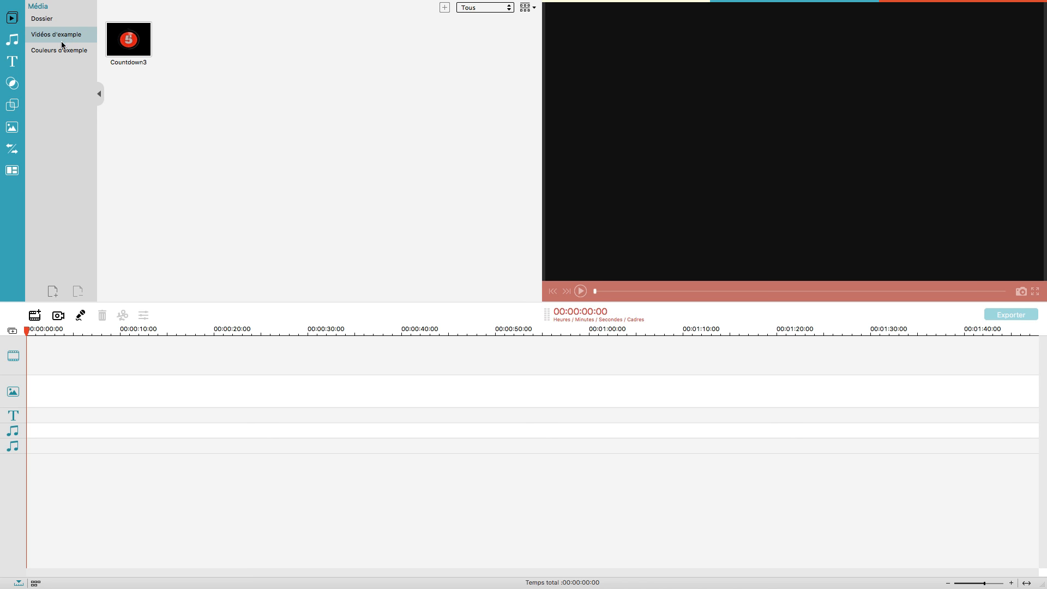
left_click(60, 50)
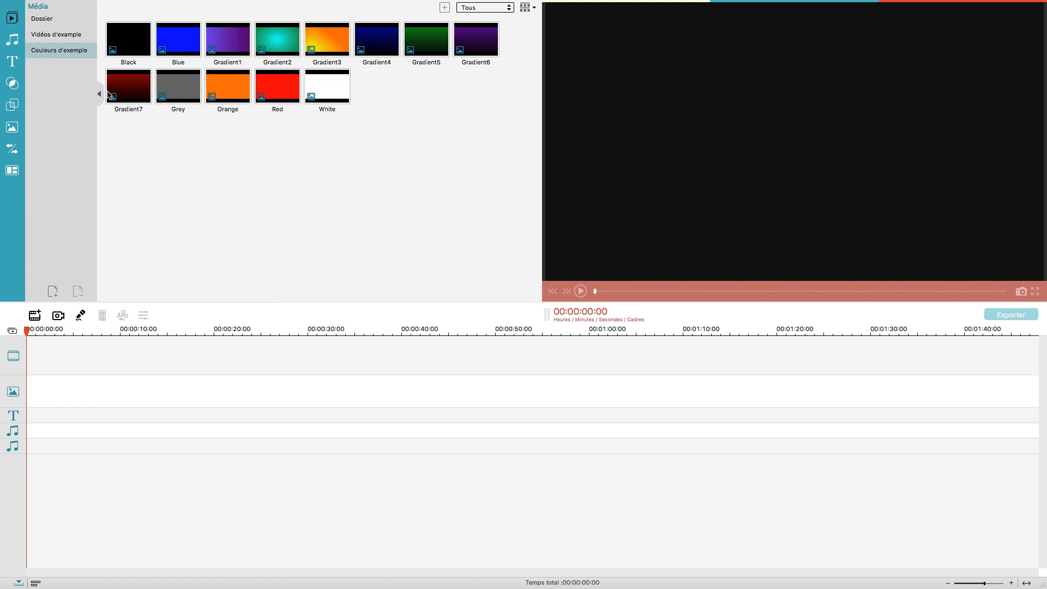
left_click(10, 41)
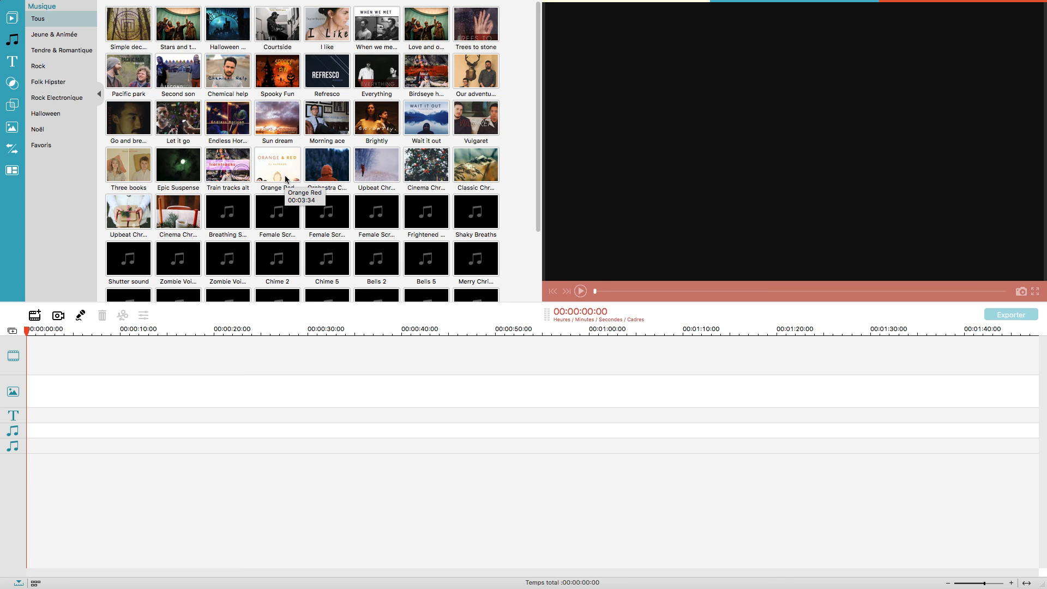
scroll(285, 178, "down", 3)
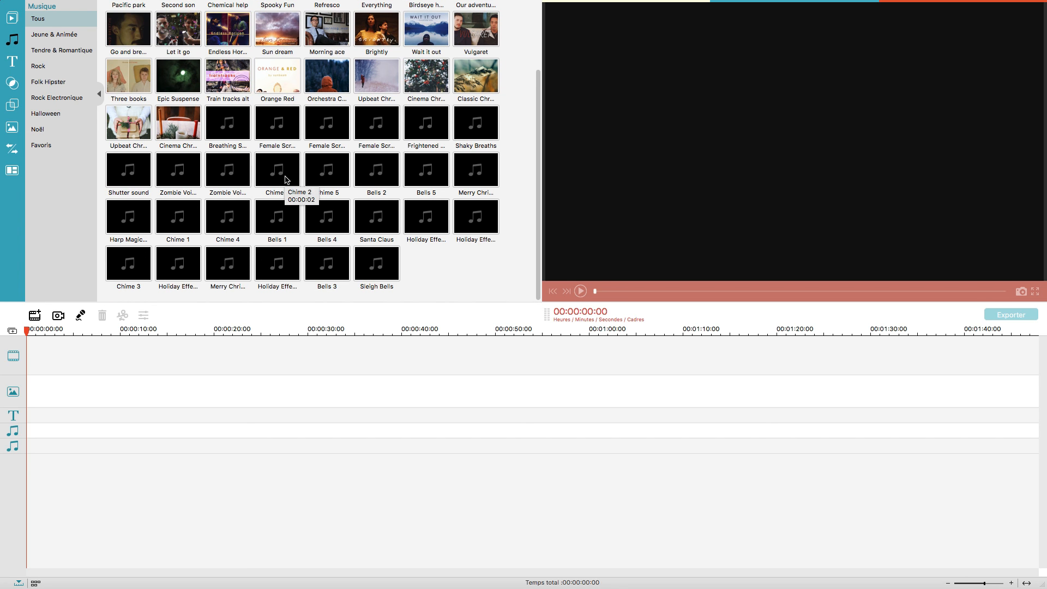
scroll(286, 178, "up", 3)
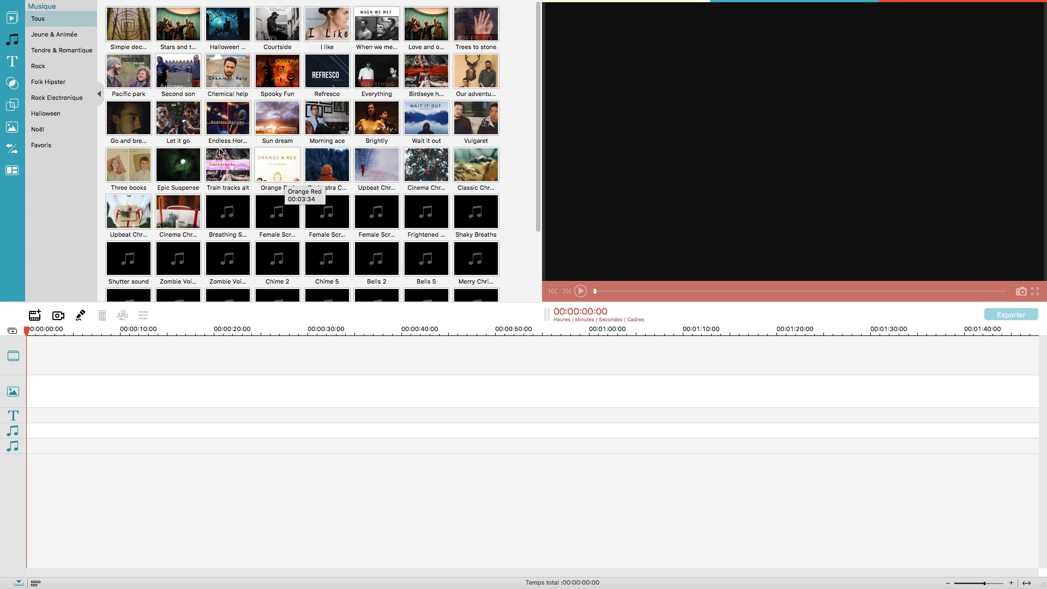
Look through the title and credit templates, the filters and the overlays.
left_click(9, 66)
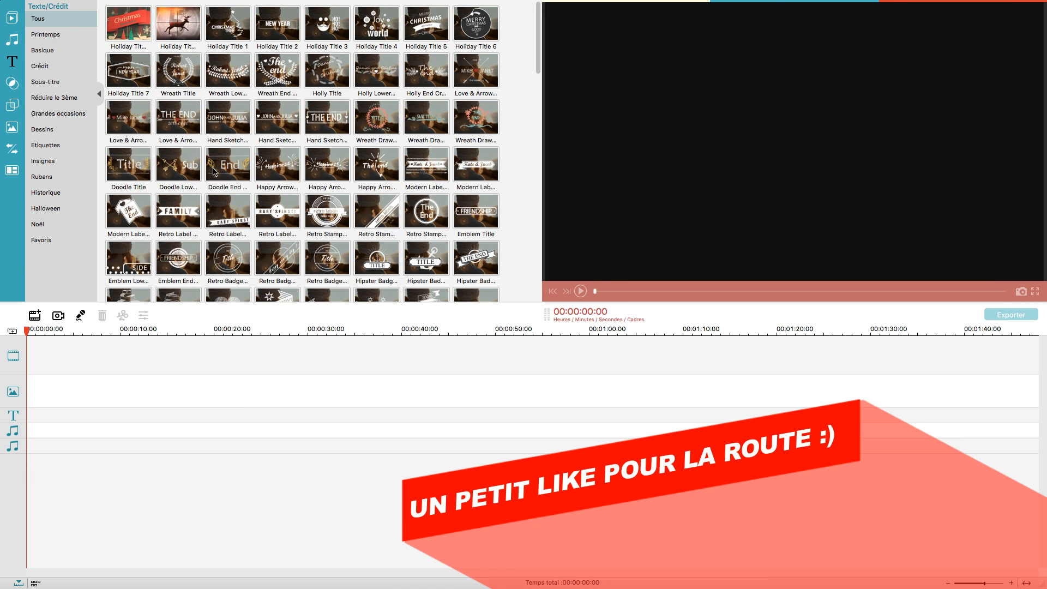
scroll(214, 171, "down", 5)
left_click(241, 182)
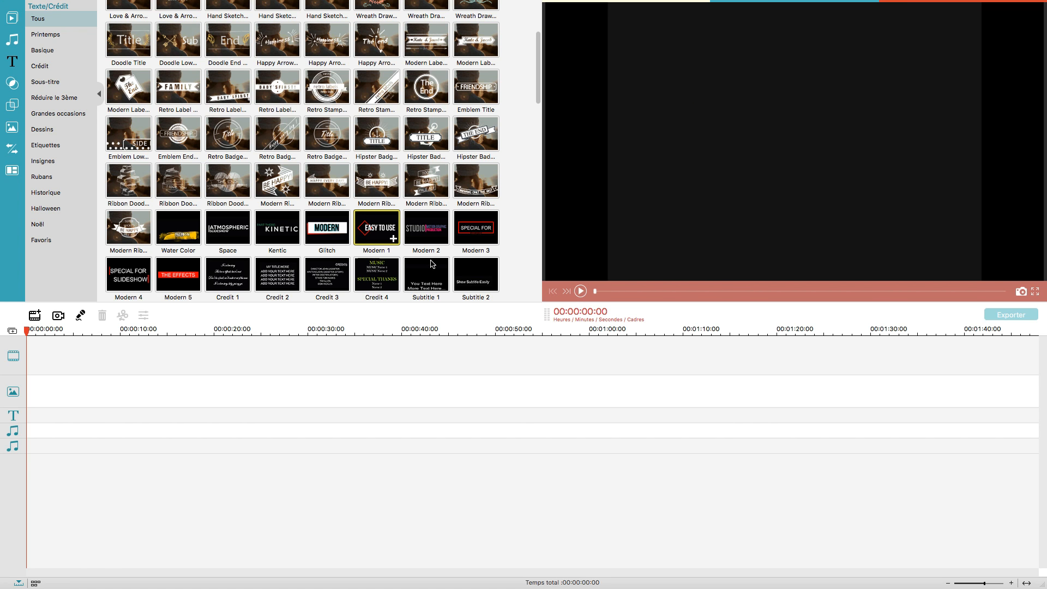
left_click(12, 82)
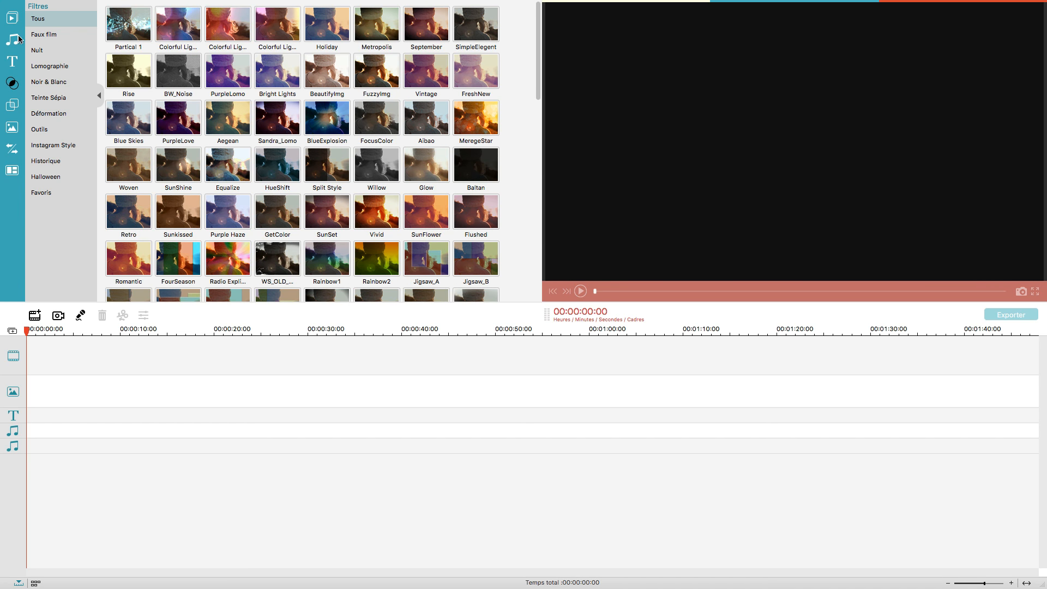
left_click(11, 102)
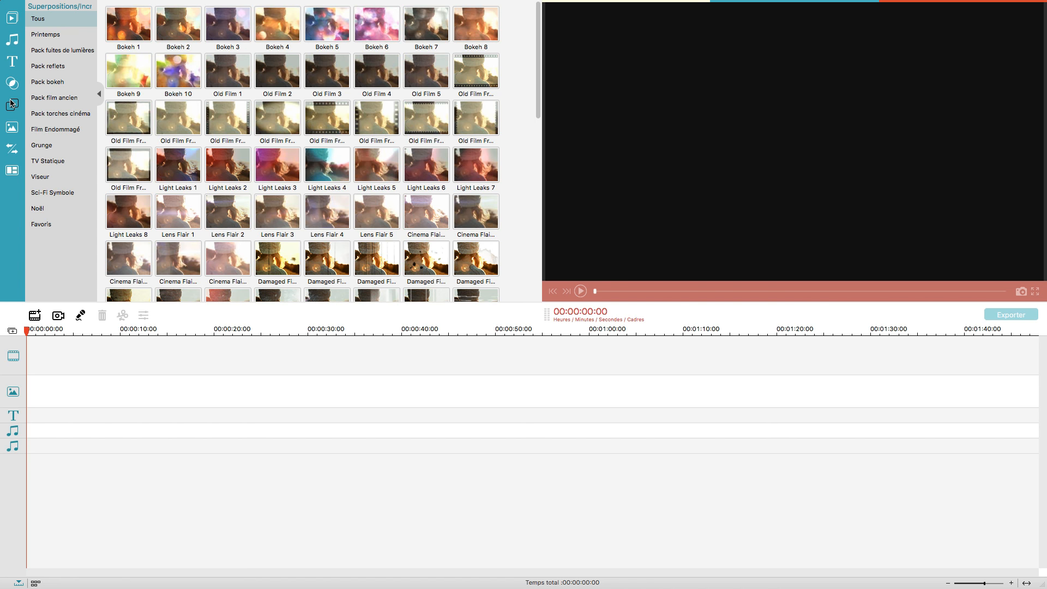
left_click(13, 85)
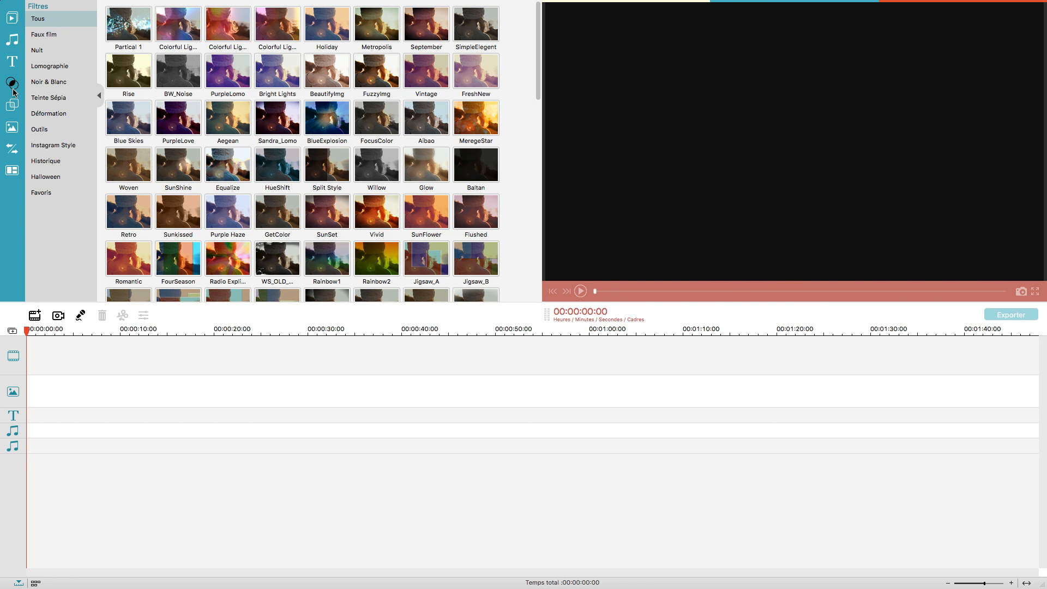
Browse the elements library, previewing the Balloon 2 and ARROW 3 animations.
left_click(12, 130)
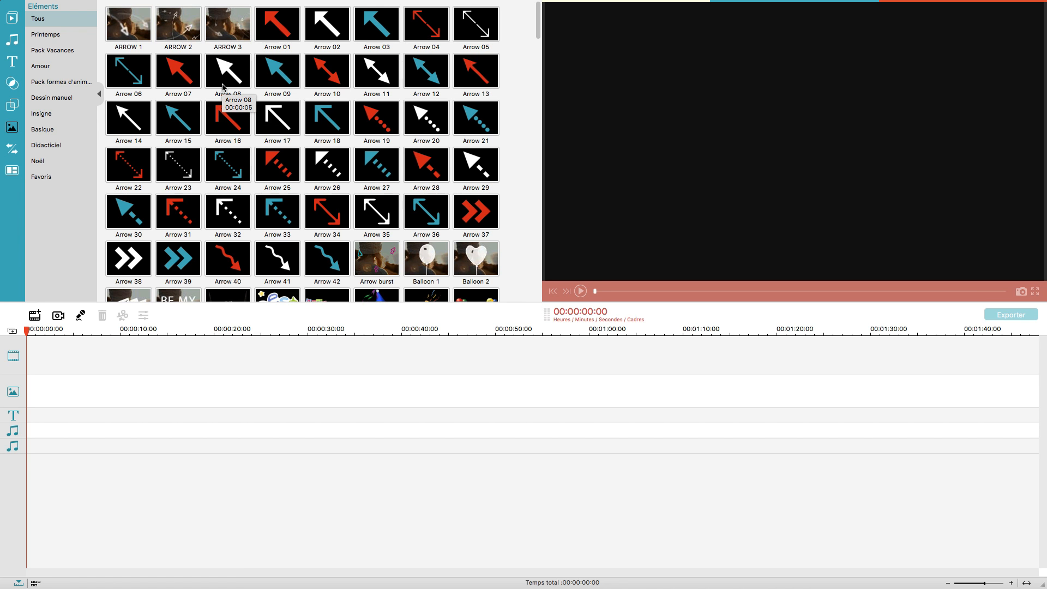
mouse_move(477, 253)
left_click(581, 289)
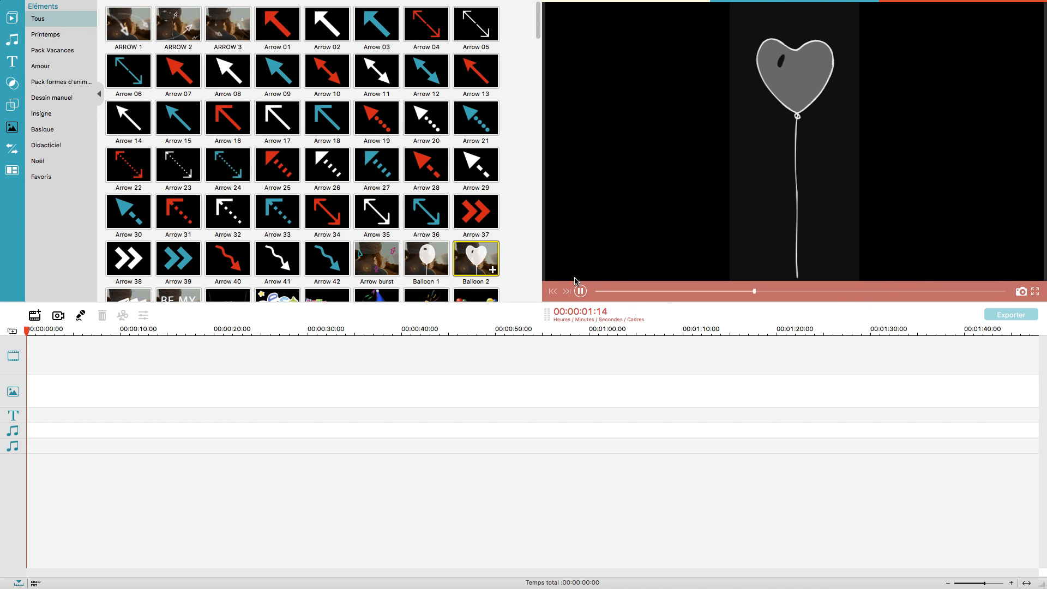
left_click(240, 26)
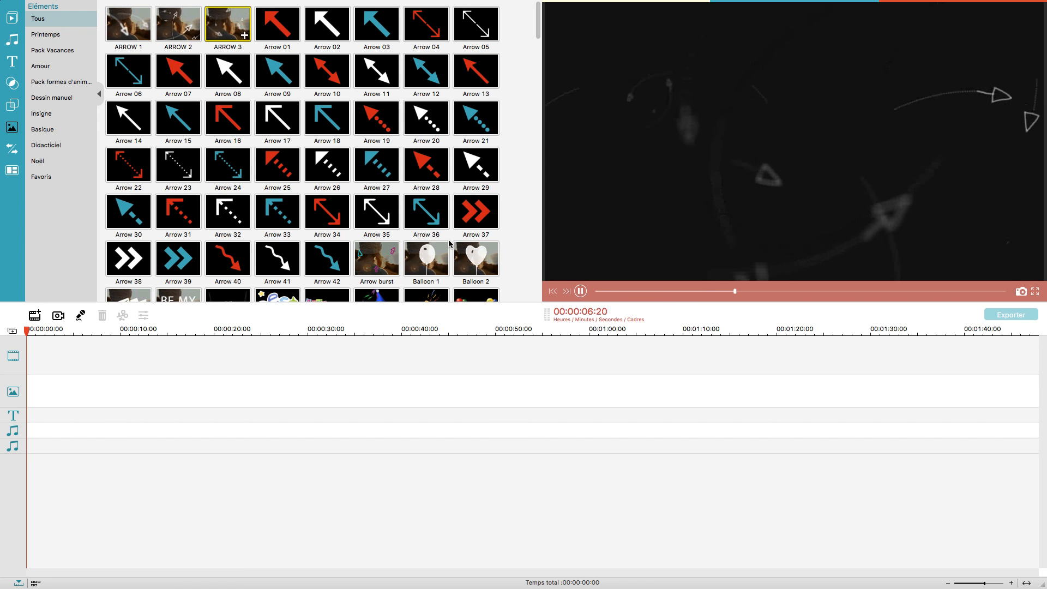
scroll(362, 205, "down", 3)
scroll(363, 205, "down", 15)
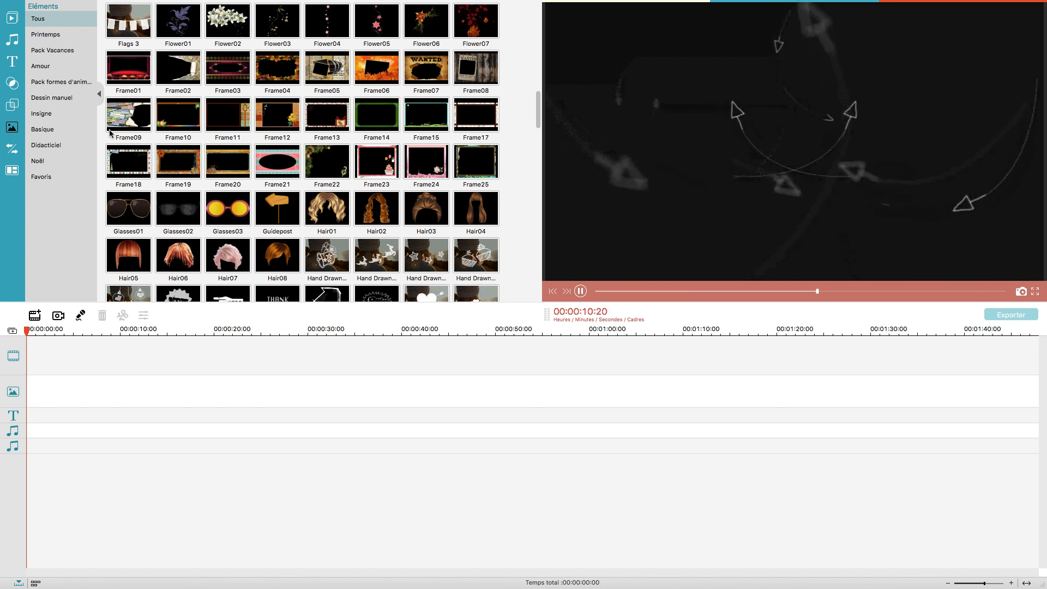
Examine the transitions, previewing Dissolve from the Basique category, and view the split-screen layouts.
left_click(11, 150)
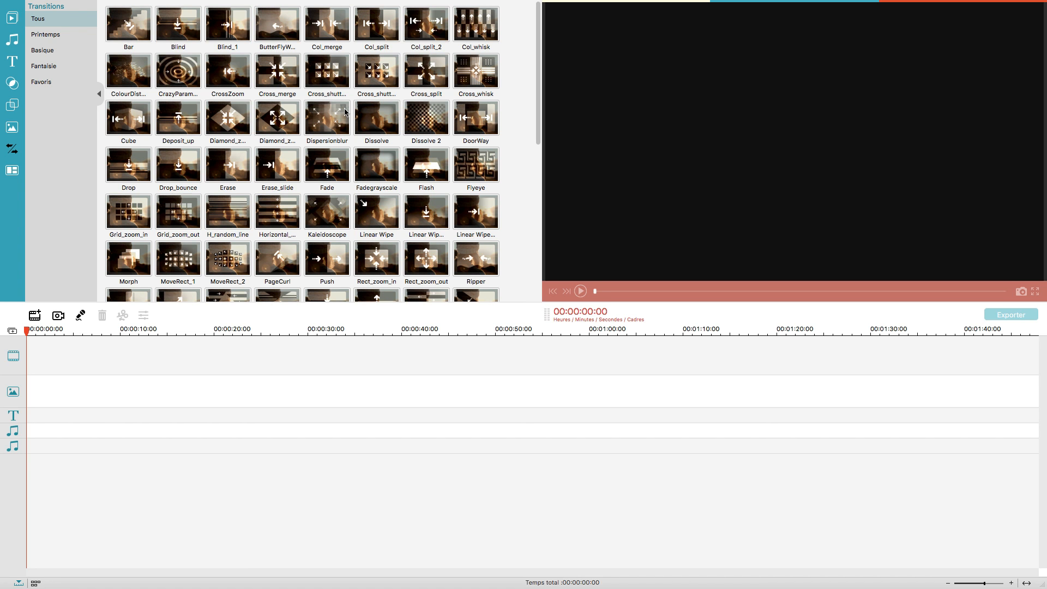
left_click(59, 36)
left_click(54, 49)
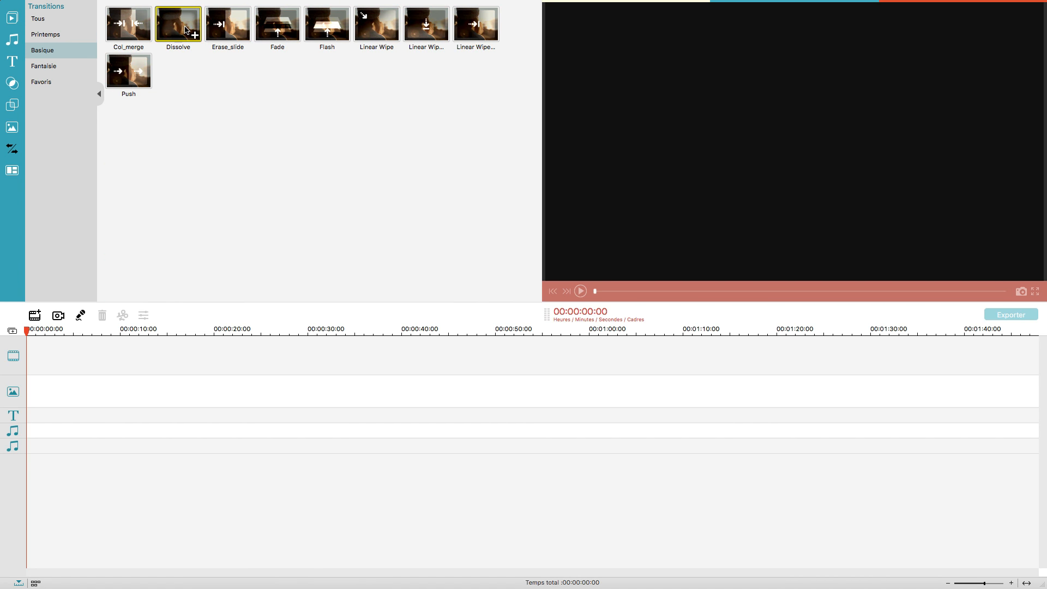
left_click(185, 30)
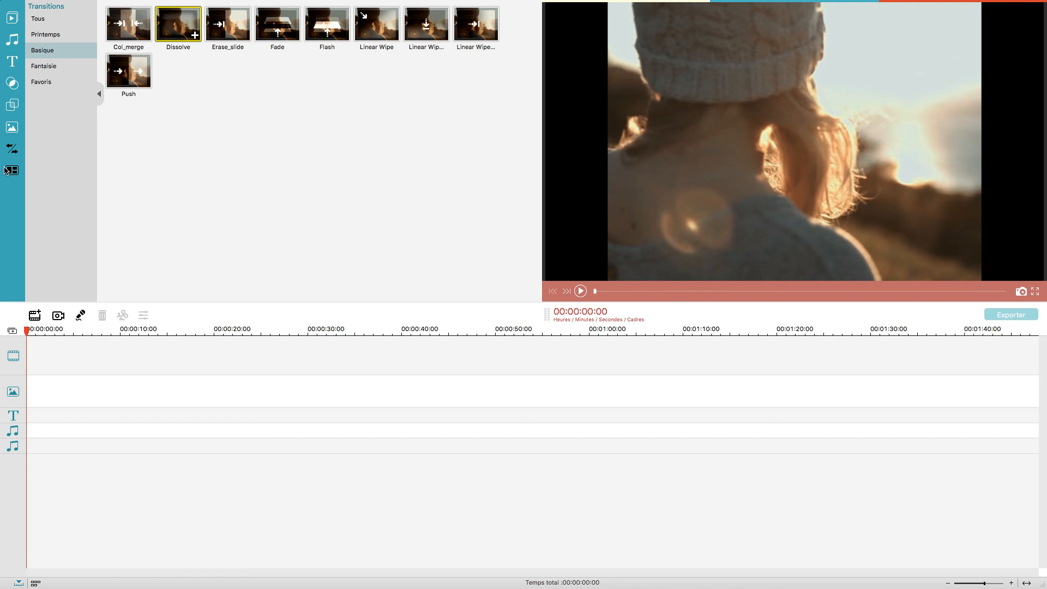
left_click(11, 170)
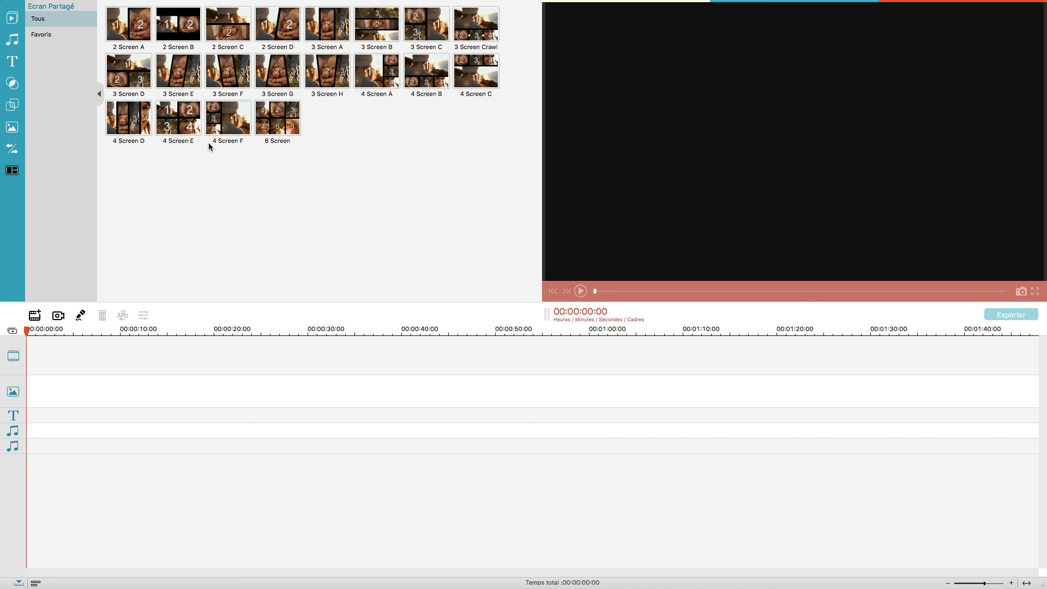
Place the INTRO mRGAME clip from the media folder at the start of the video track.
left_click(15, 18)
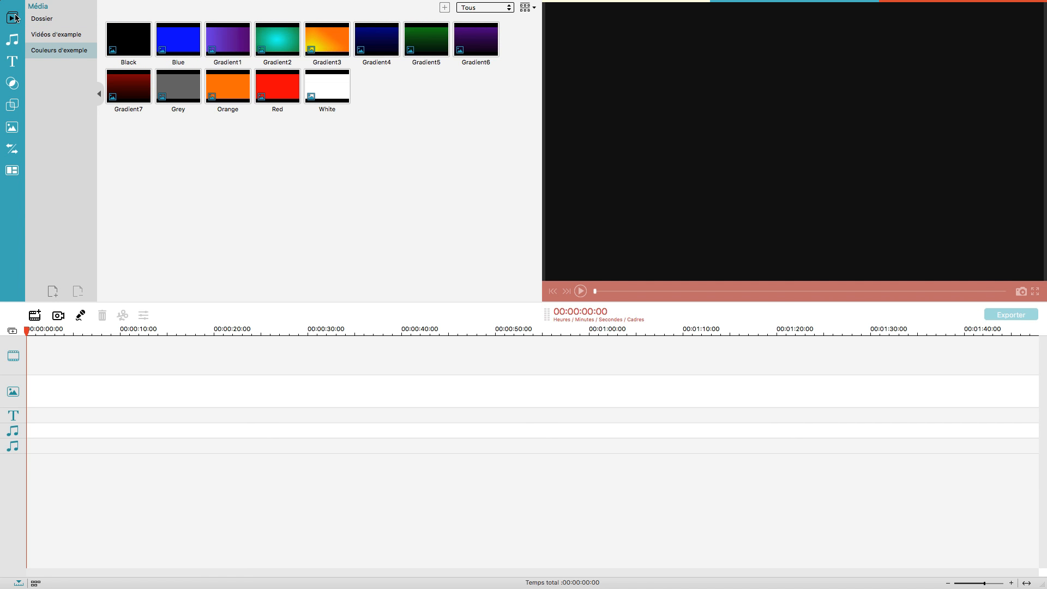
left_click(34, 21)
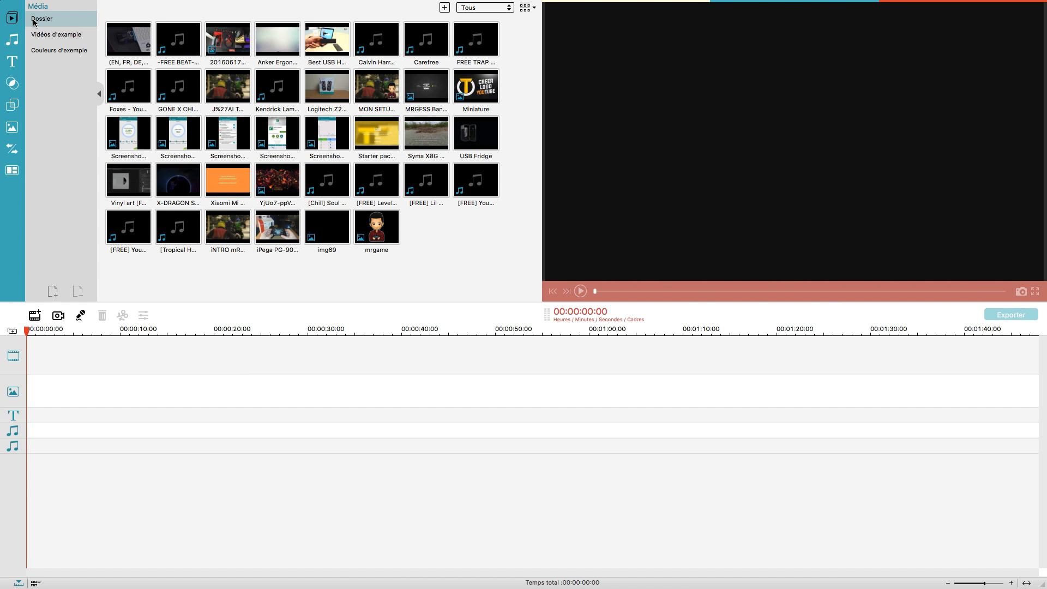
left_click(244, 230)
left_click_drag(170, 282, 58, 354)
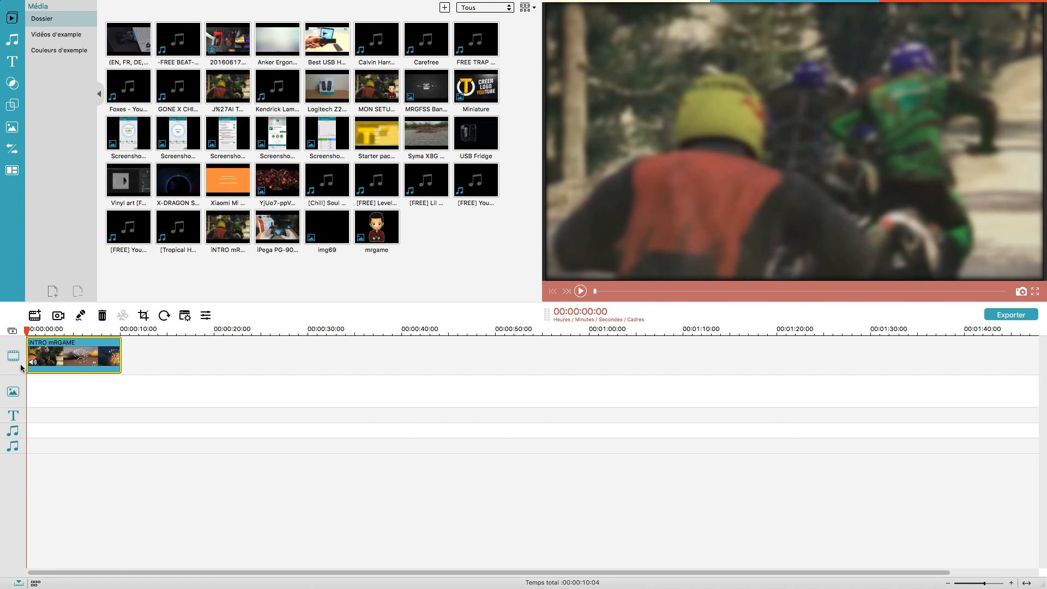
Rotate the intro clip clockwise through a full turn and lower its audio volume.
double_click(51, 350)
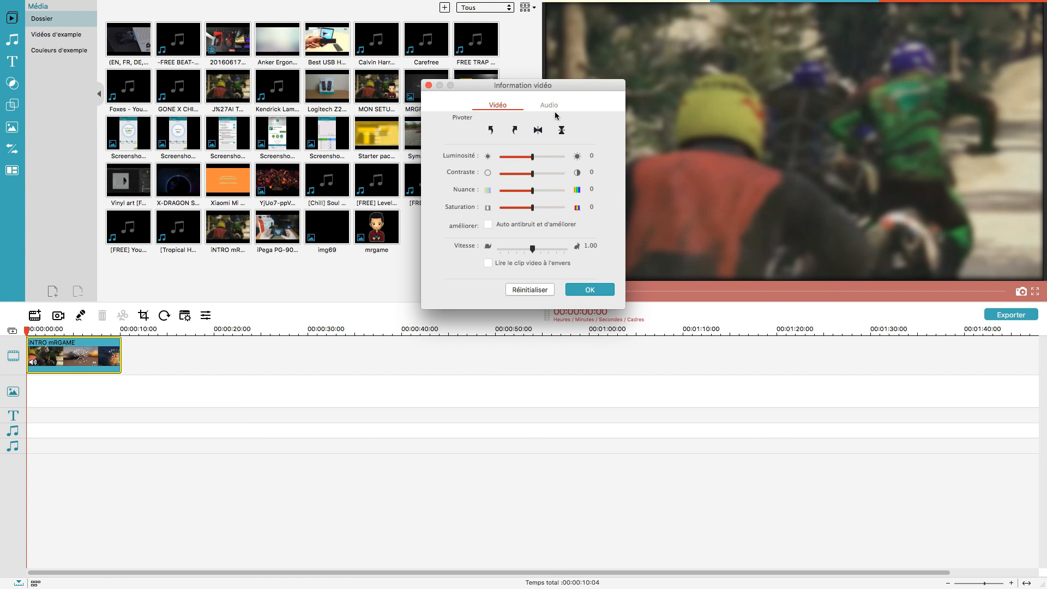
left_click(514, 130)
left_click(514, 130)
left_click(514, 130)
left_click(514, 131)
left_click(546, 106)
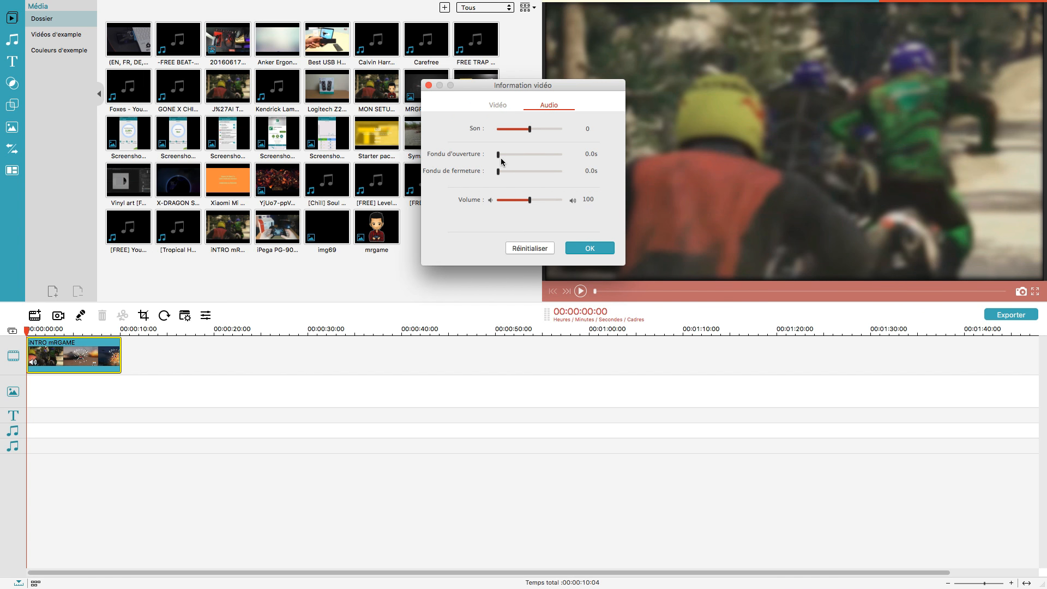
left_click_drag(528, 200, 509, 205)
left_click(567, 248)
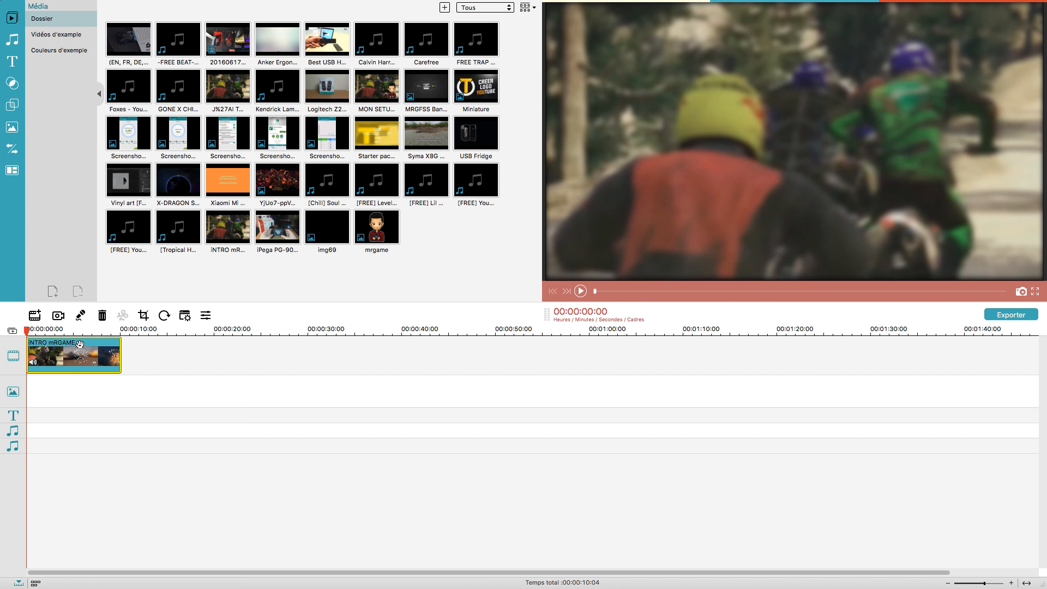
Preview the intro briefly and add the Vinyl art [Free Download] video directly after it on the video track.
key("space")
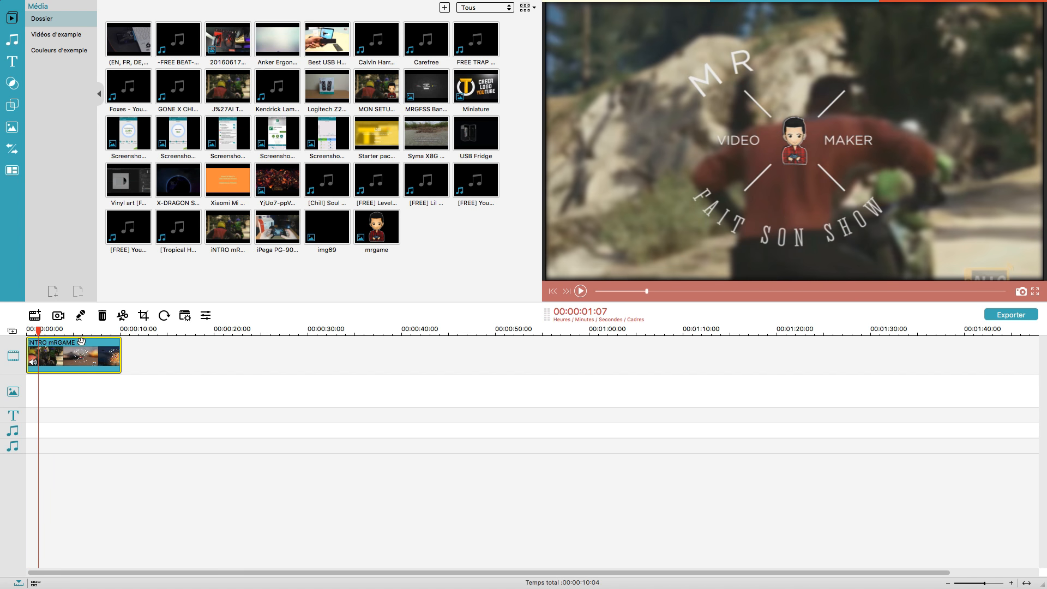
left_click(123, 332)
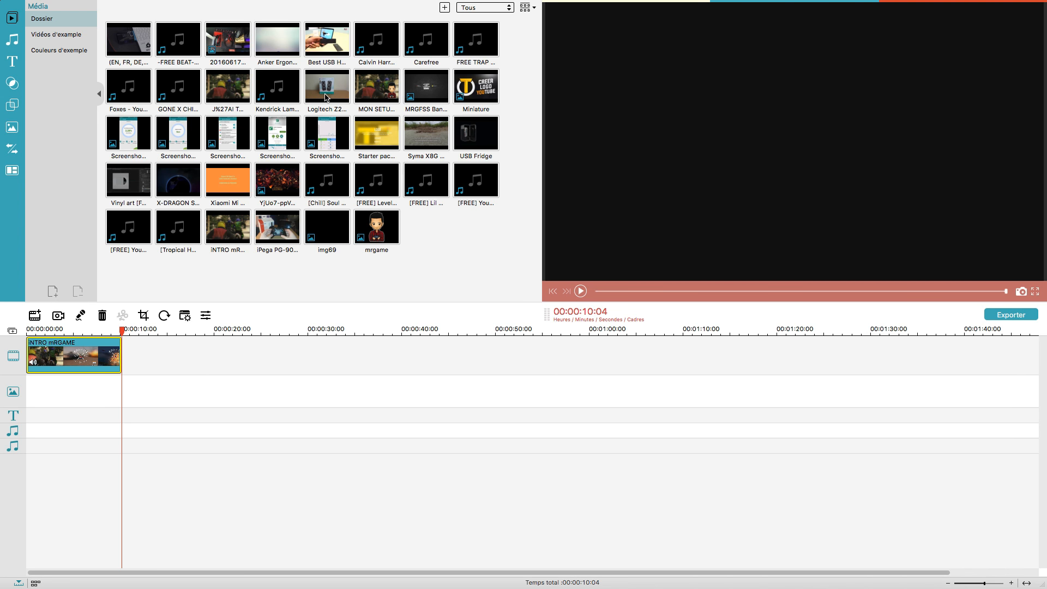
left_click_drag(128, 184, 131, 357)
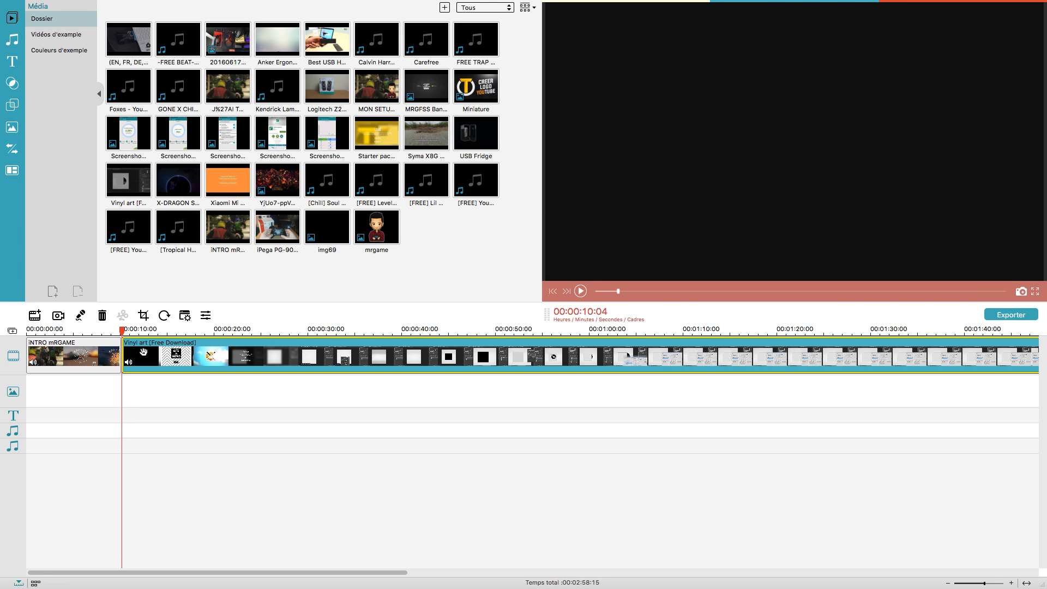
Mute the Vinyl art clip by setting its audio volume to 0.
double_click(146, 354)
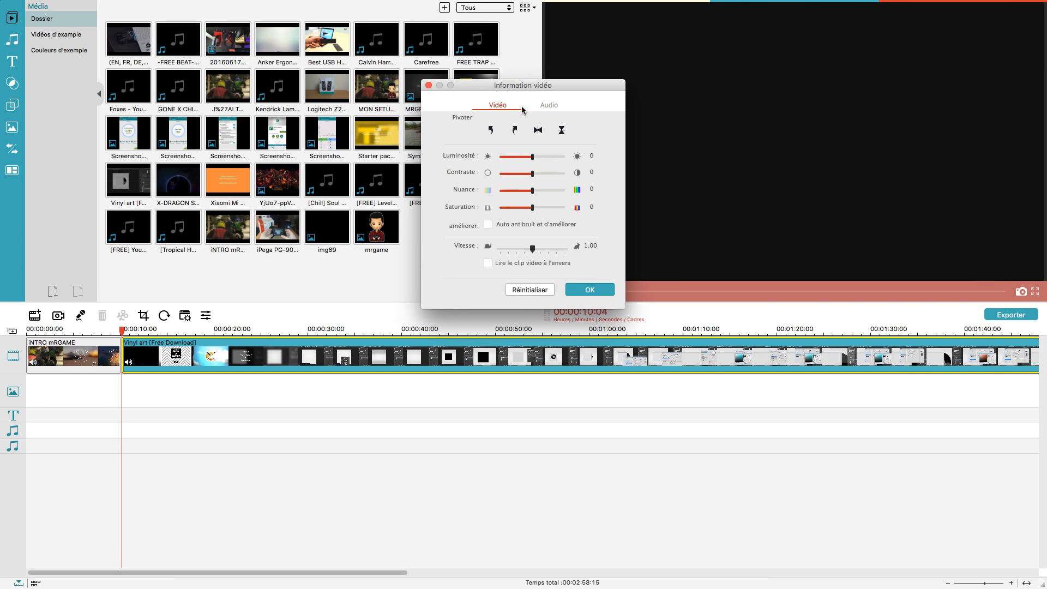
left_click(542, 107)
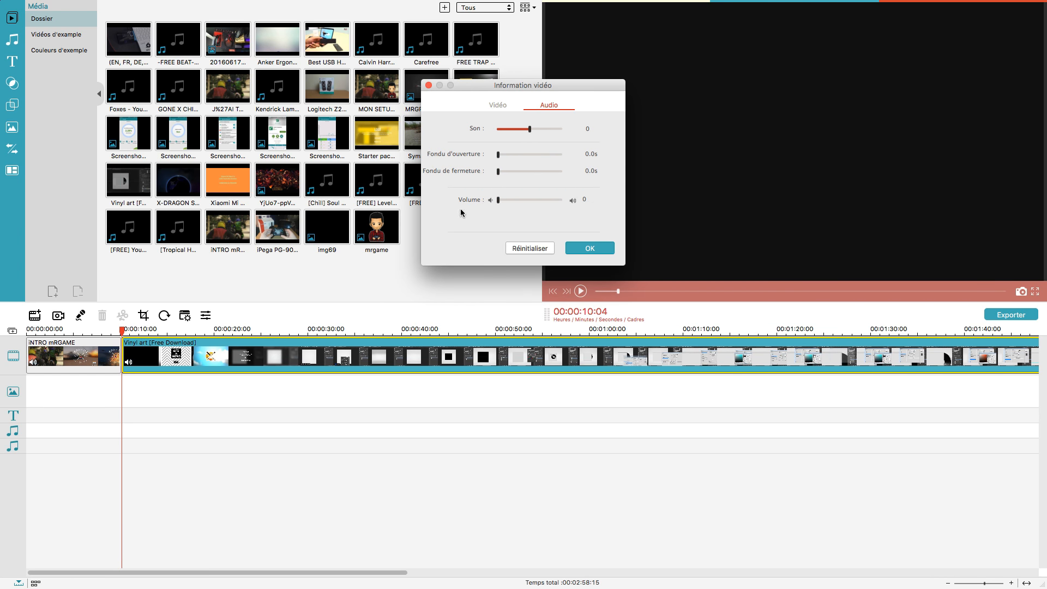
left_click(588, 248)
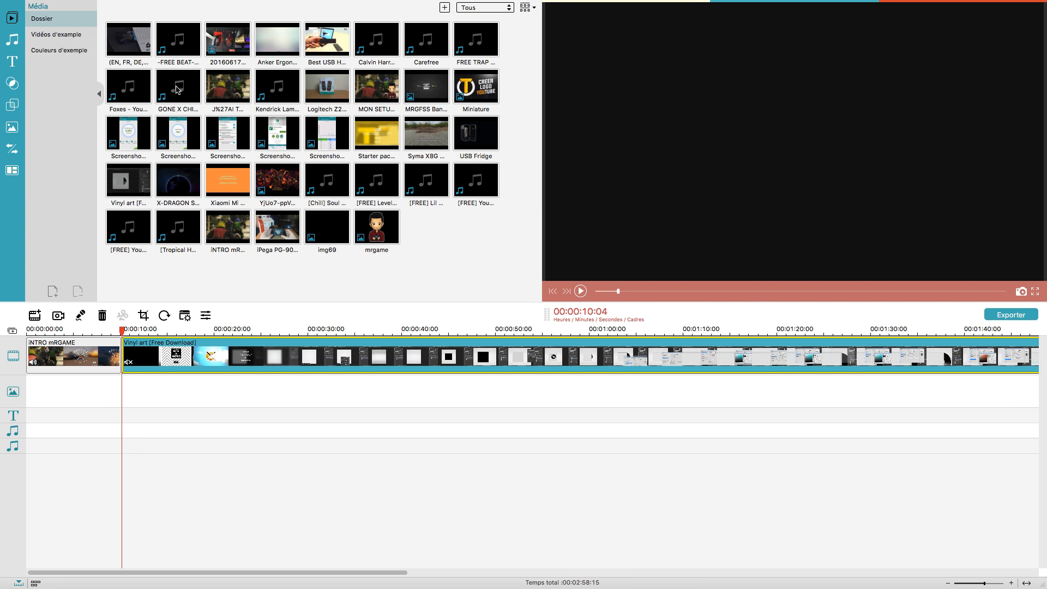
Place the Calvin Harris - Summer music on the first audio track from the end of the intro and lower its volume.
left_click_drag(389, 46, 123, 430)
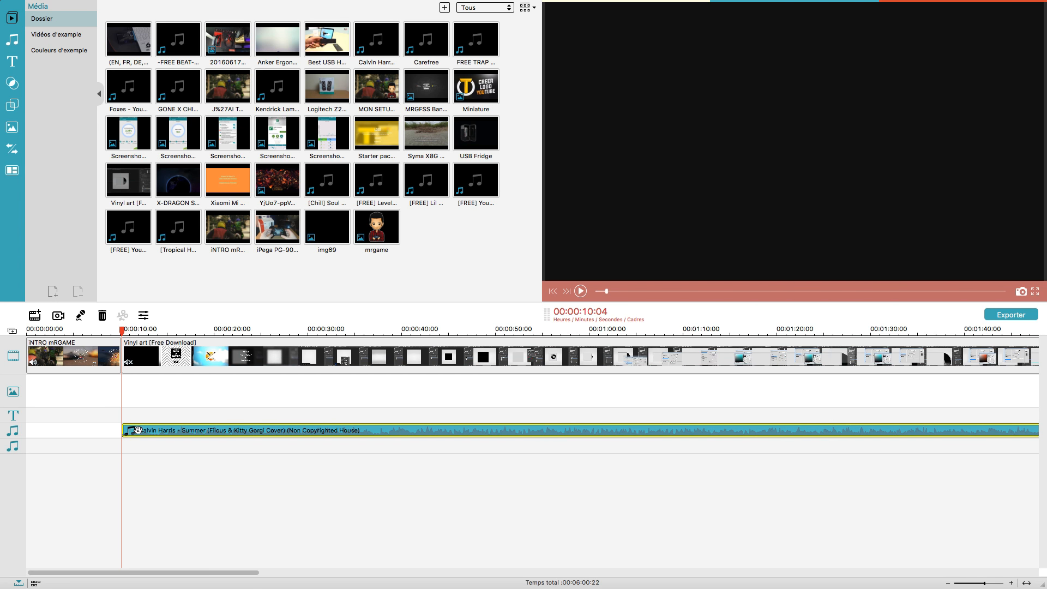
double_click(138, 430)
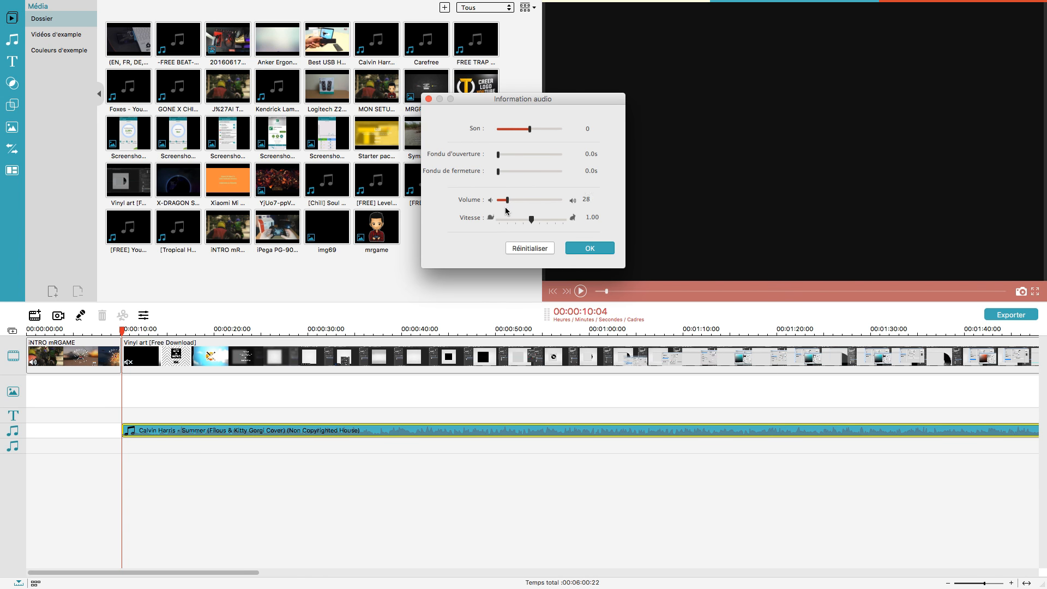
left_click_drag(506, 207, 502, 209)
left_click(591, 251)
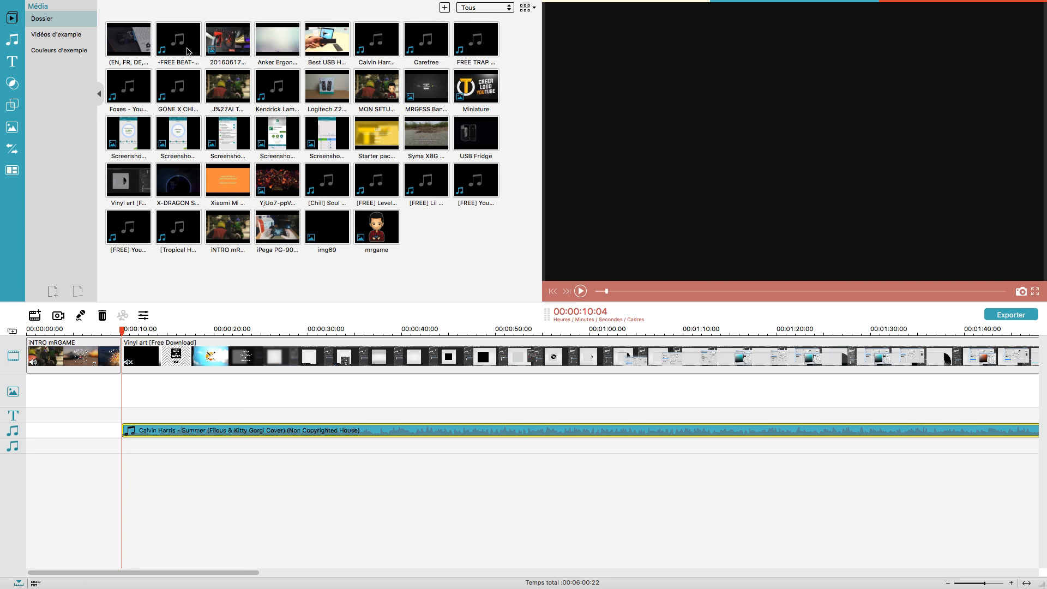
Place the Foxes - Youth music on the second audio track from the intro's end and check both music clips' audio settings.
left_click_drag(135, 91, 127, 448)
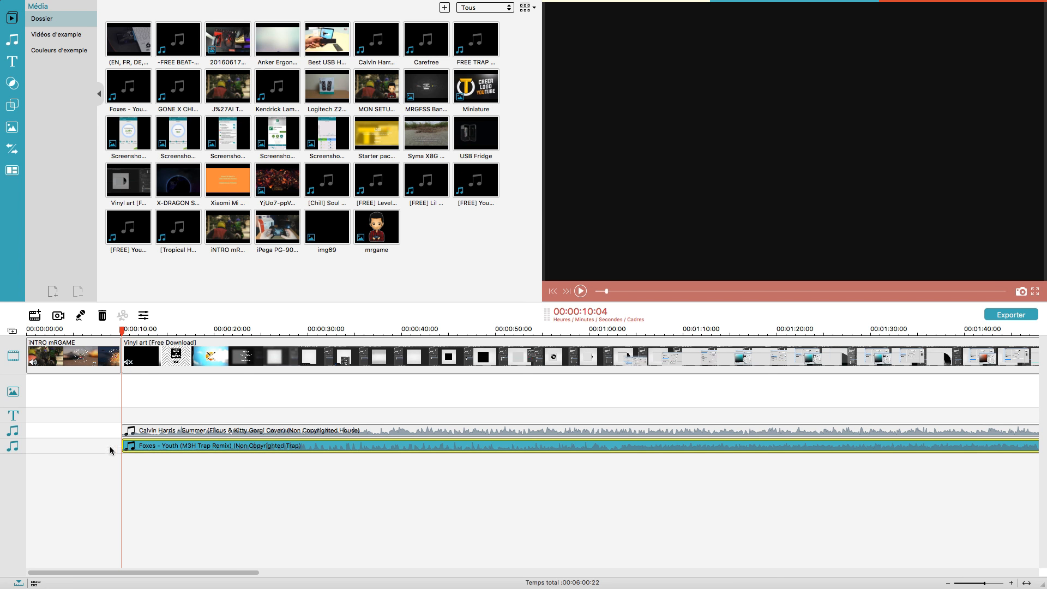
double_click(153, 447)
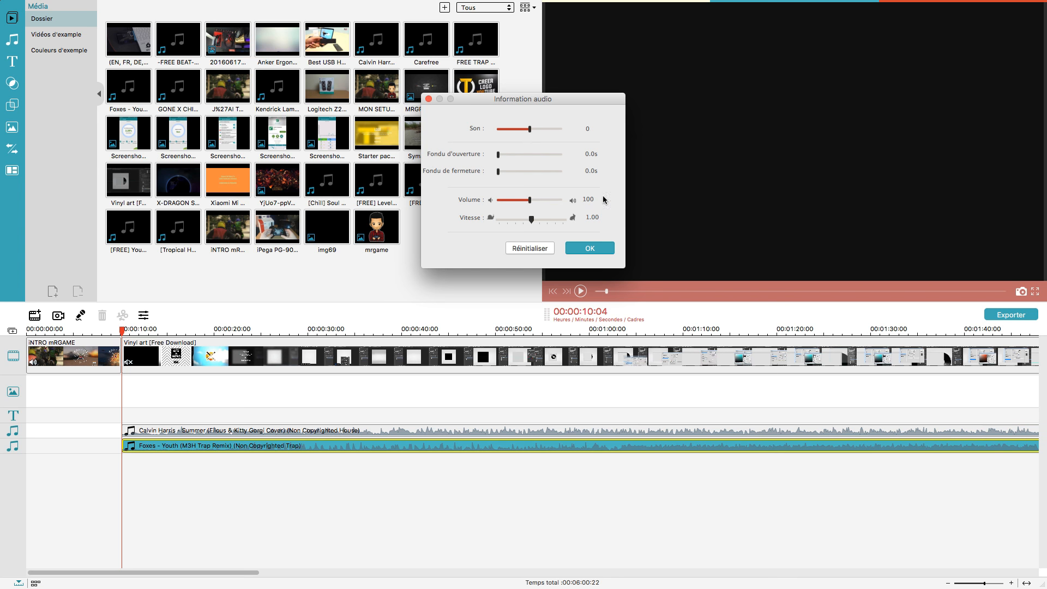
left_click(429, 98)
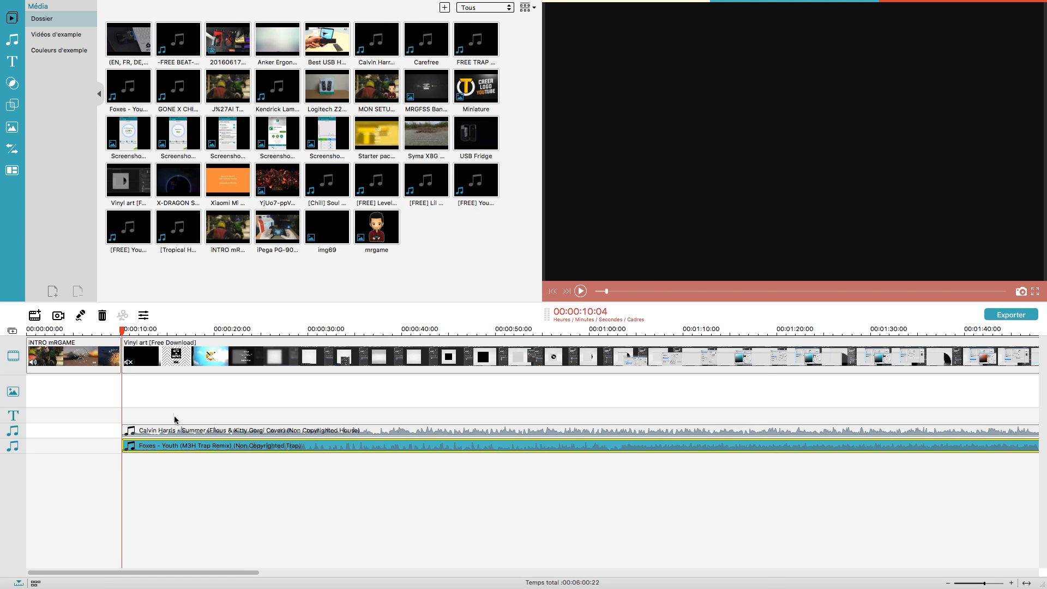
double_click(173, 430)
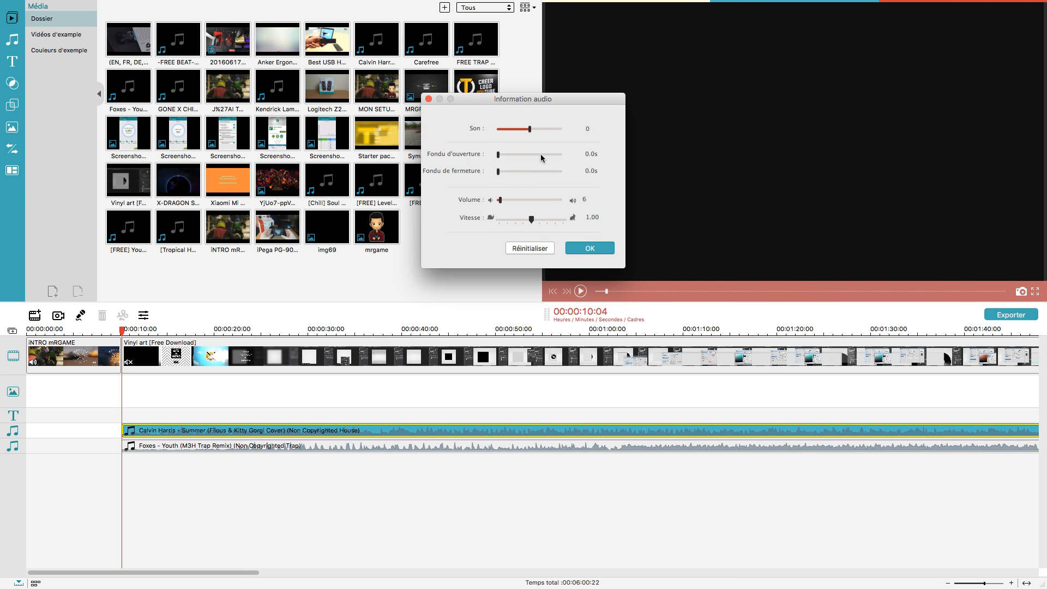
left_click(428, 99)
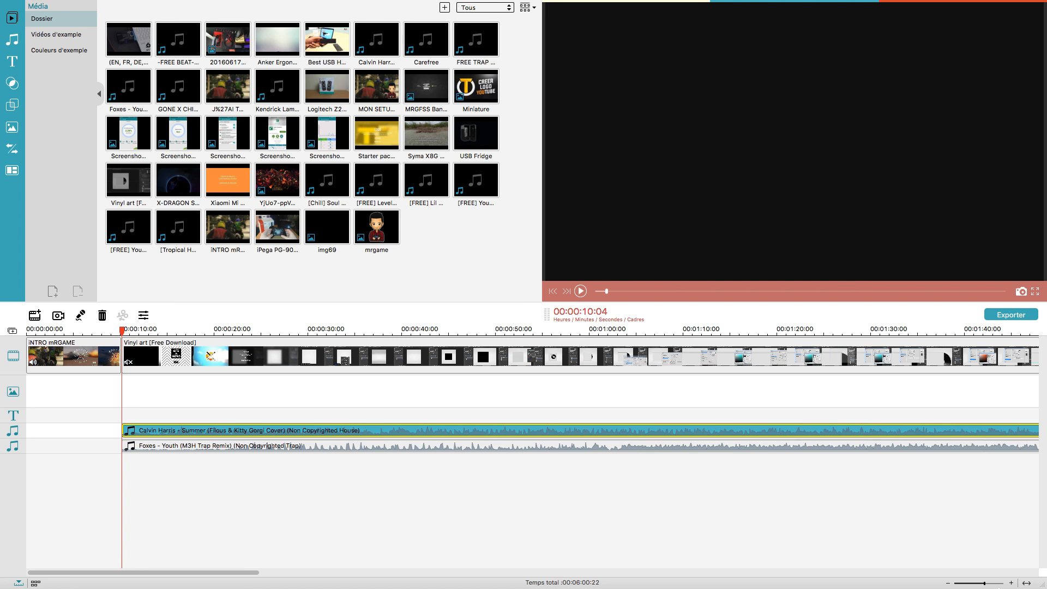
Split the Calvin Harris - Summer music at 00:03:32:10, where the Foxes - Youth track ends, and delete the remainder.
left_click(1026, 583)
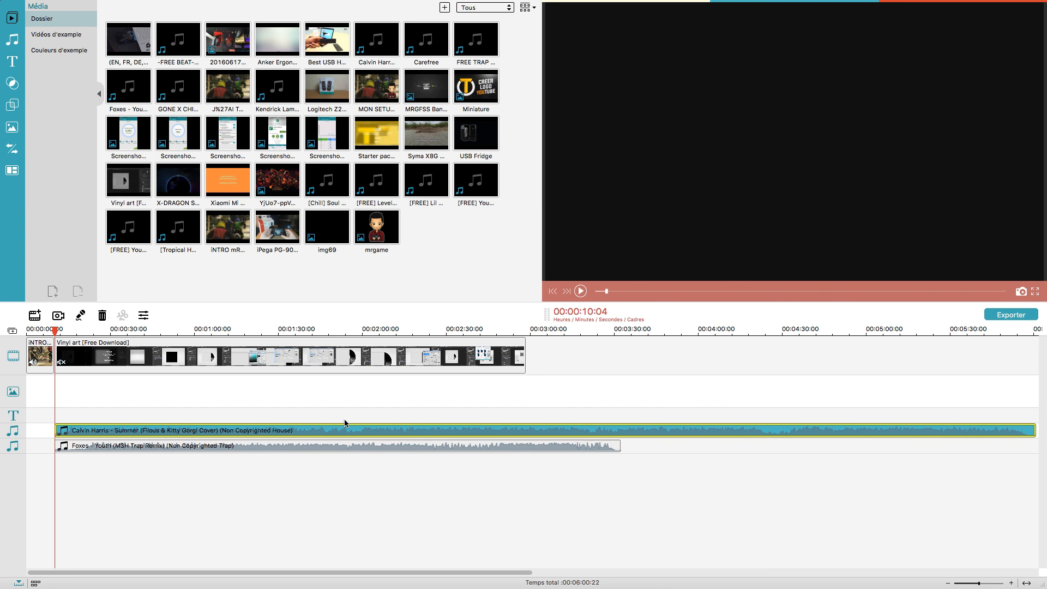
left_click(525, 330)
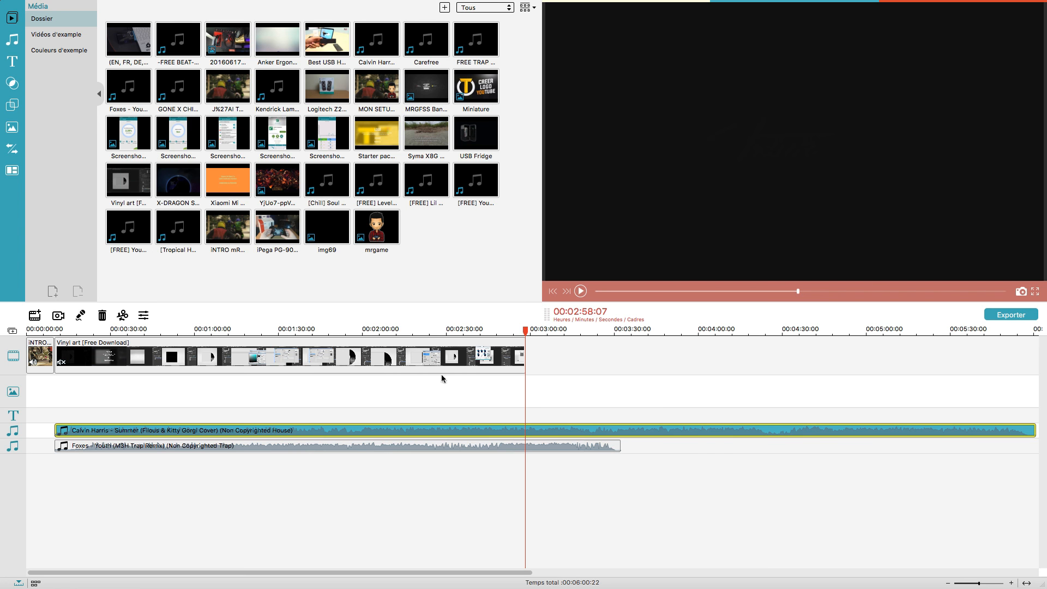
left_click(617, 331)
left_click_drag(619, 334, 622, 335)
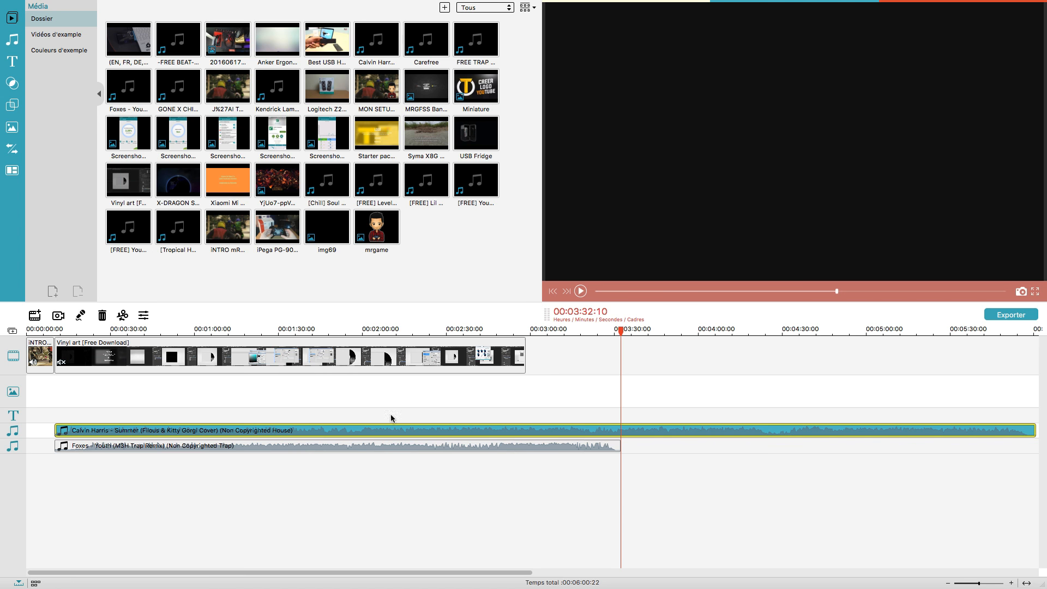
left_click(121, 316)
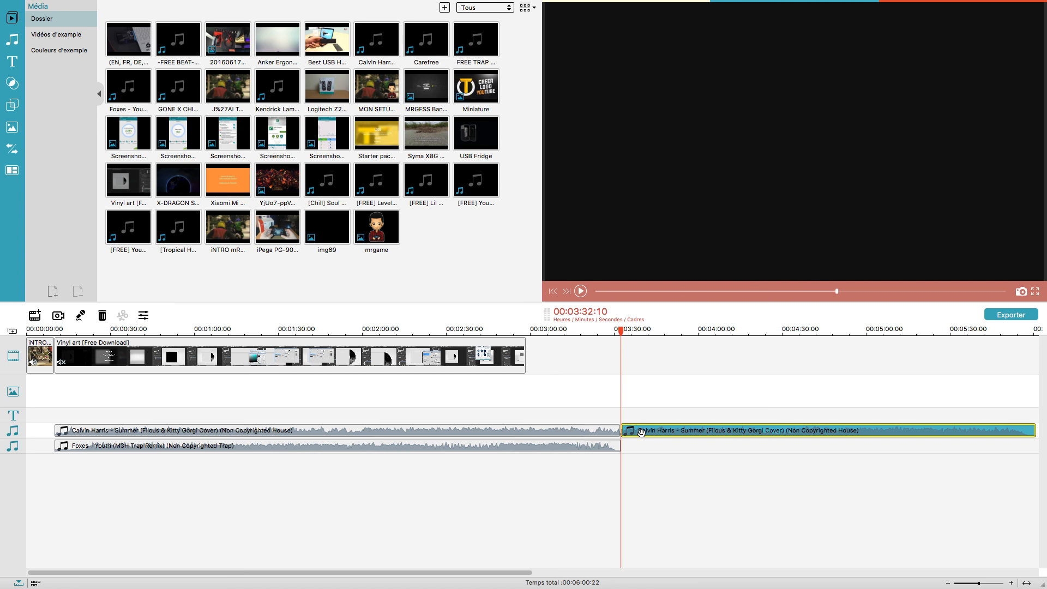
key("Delete")
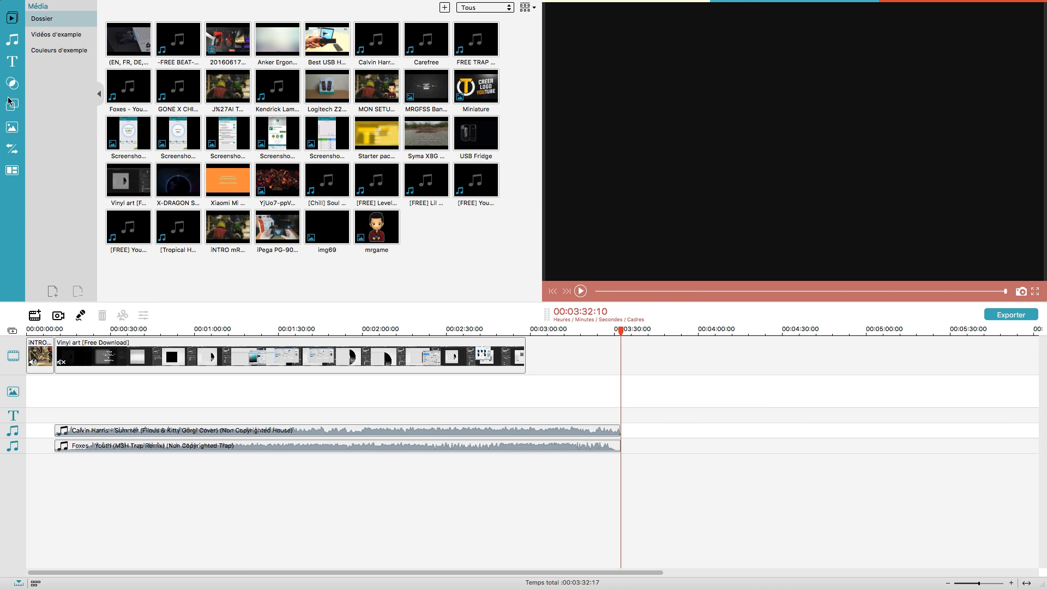
Add the Gradient1 sample colour after the Vinyl art clip and fit its end to the end of the music tracks.
left_click(33, 35)
left_click(79, 51)
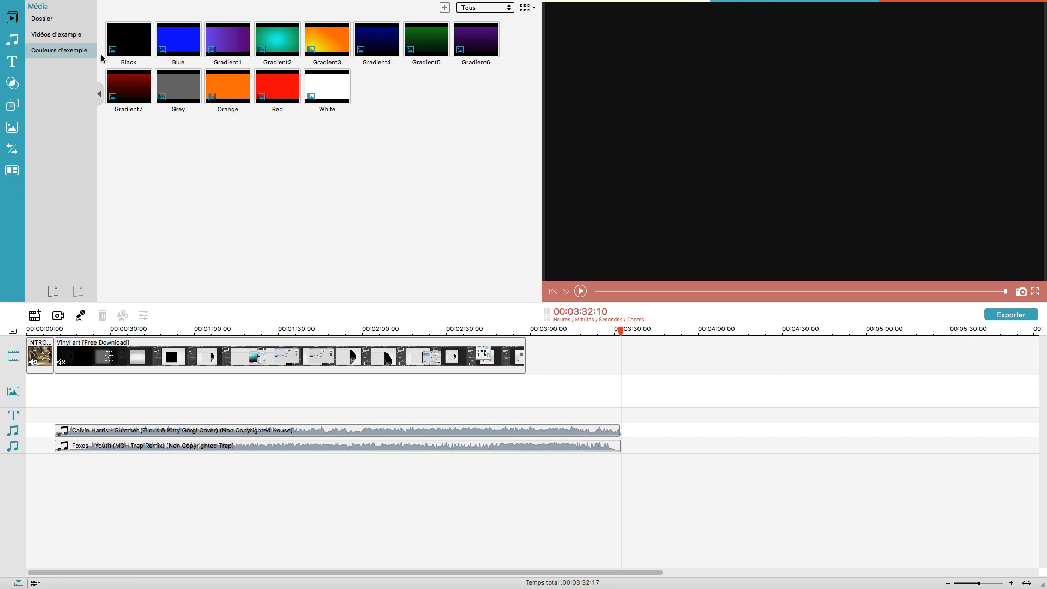
left_click_drag(234, 37, 623, 361)
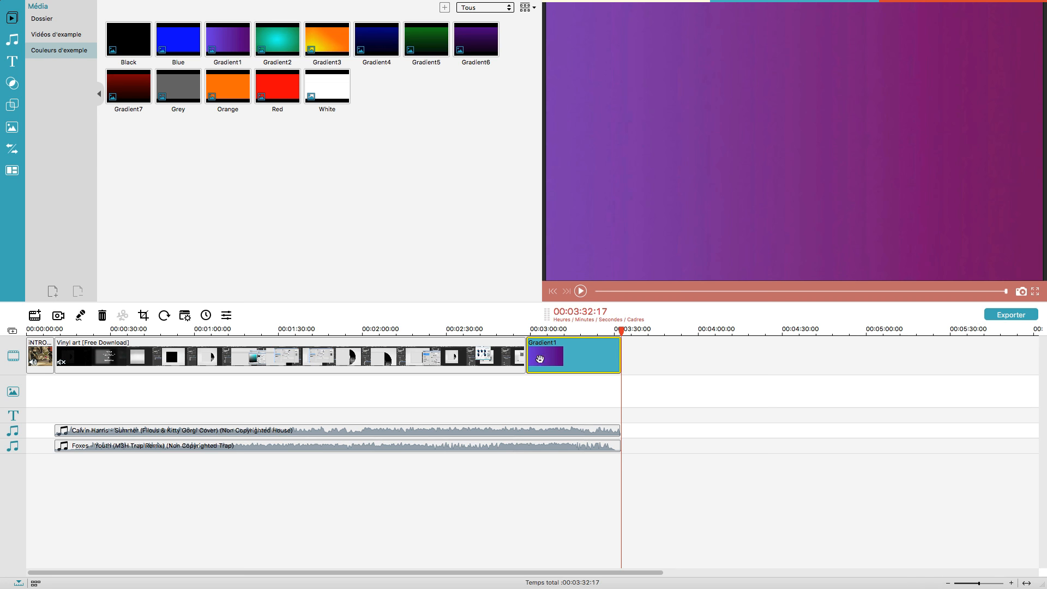
mouse_move(622, 359)
left_mouse_down()
mouse_move(548, 361)
mouse_move(620, 365)
left_mouse_up()
left_click(1025, 584)
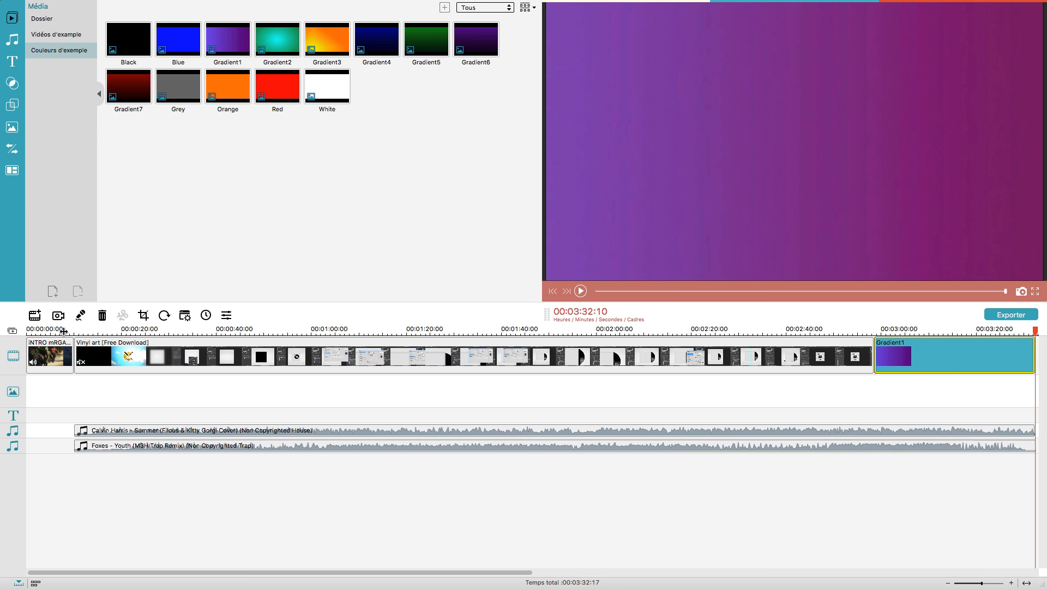
Add the Modern 3 title to the text track at about 00:00:15:04, over the Vinyl art clip.
left_click(85, 331)
left_click_drag(89, 333, 98, 331)
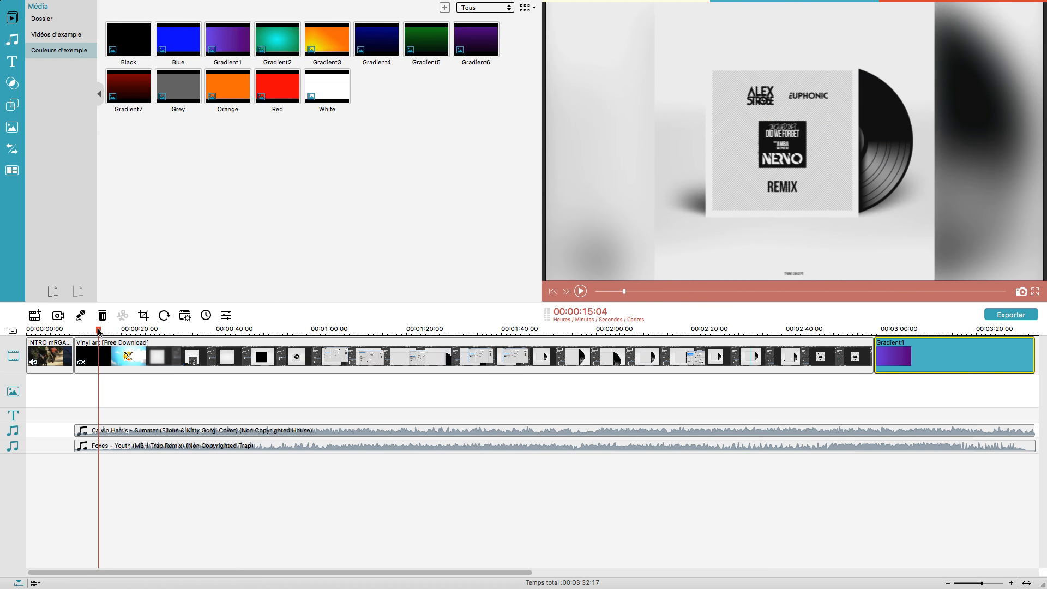
left_click(2, 59)
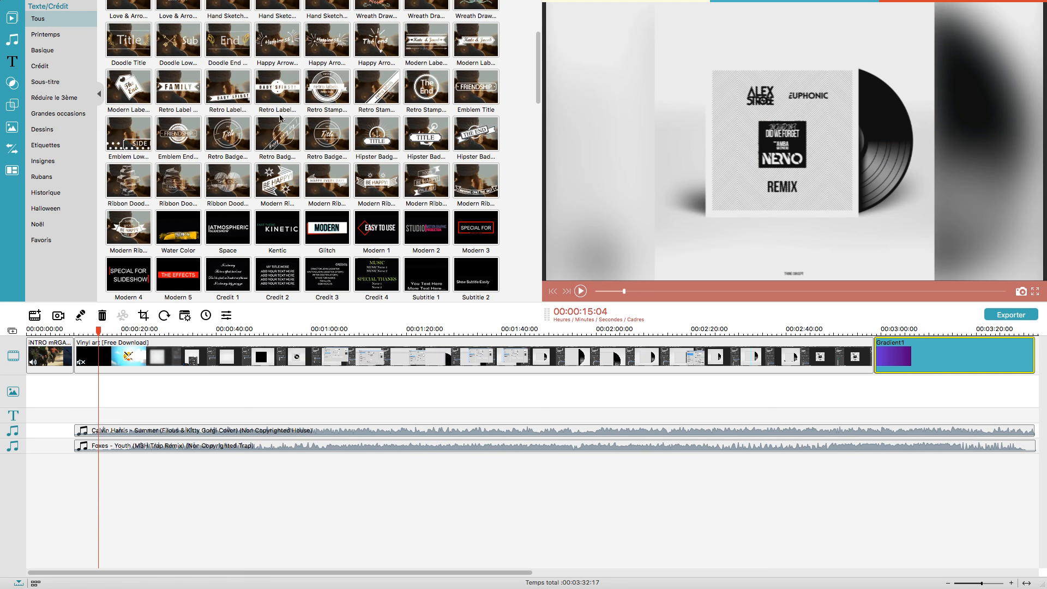
left_click_drag(483, 232, 101, 403)
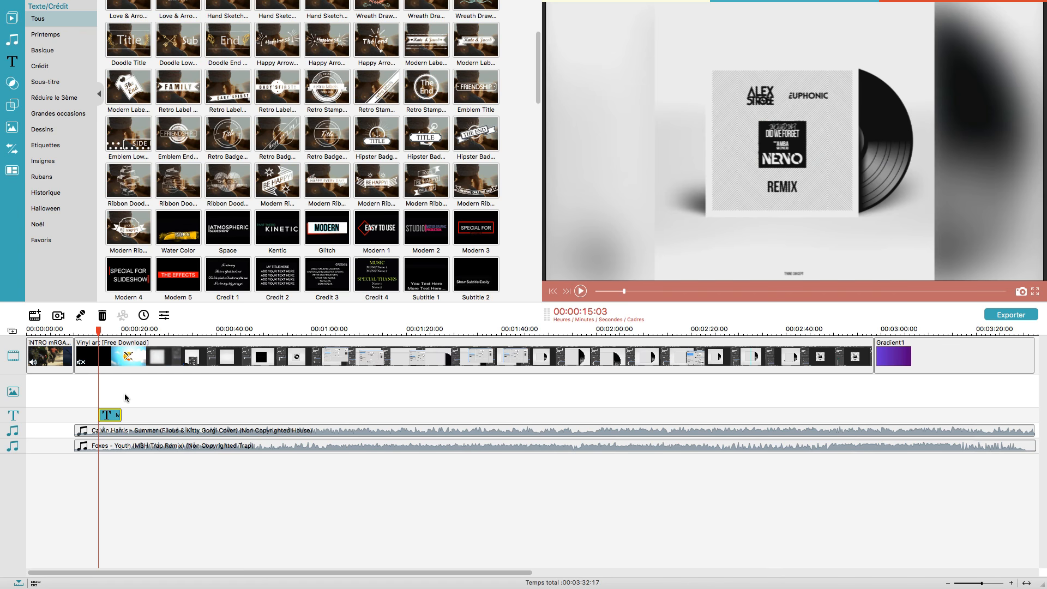
Replace the title's SPECIAL FOR text with TUTORIEL and centre it within the red frame.
double_click(111, 415)
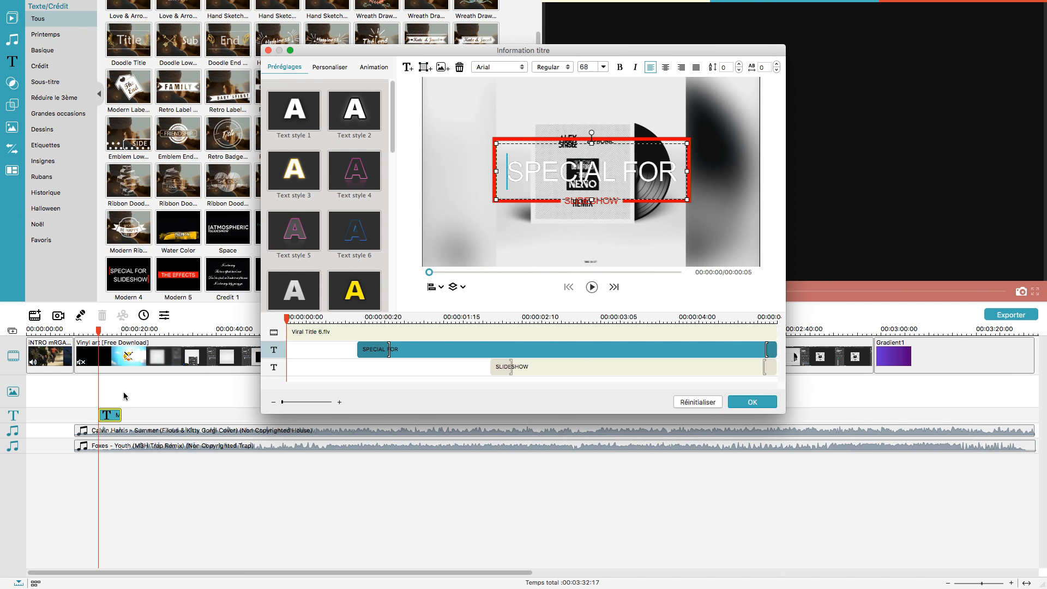
left_click_drag(515, 172, 719, 161)
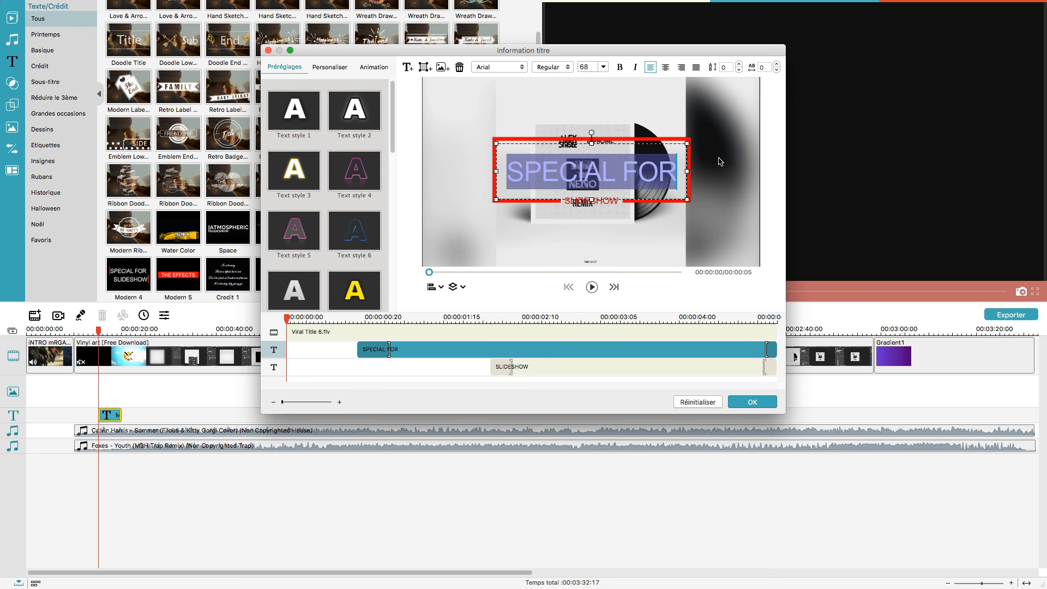
type("TUTORIEL")
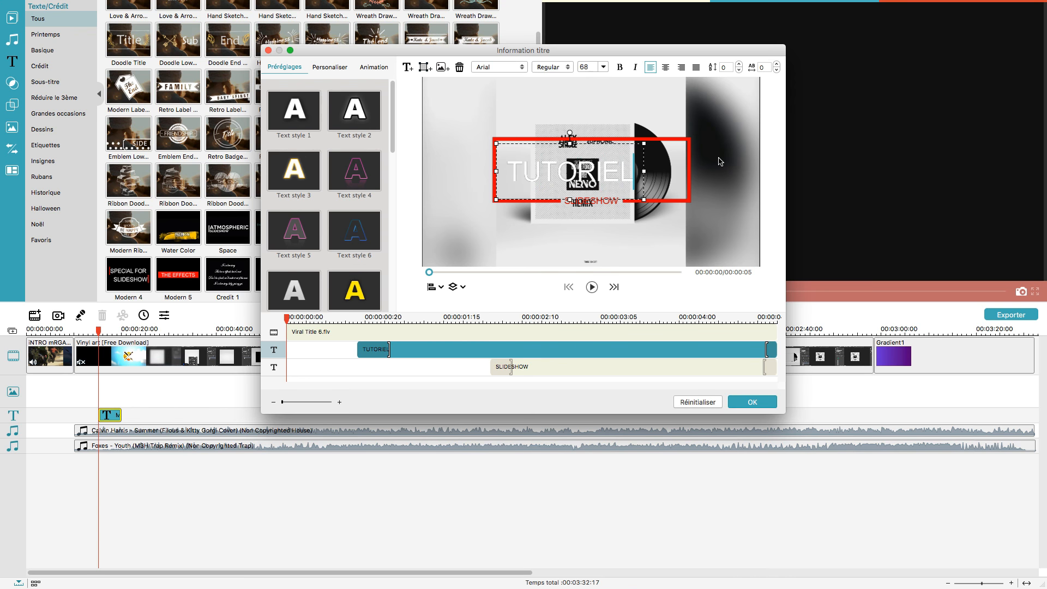
left_click_drag(598, 143, 616, 141)
Replace the title's SLIDESHOW subtitle with FILMORA in capitals and centre it in the gap of the red frame.
left_click(609, 205)
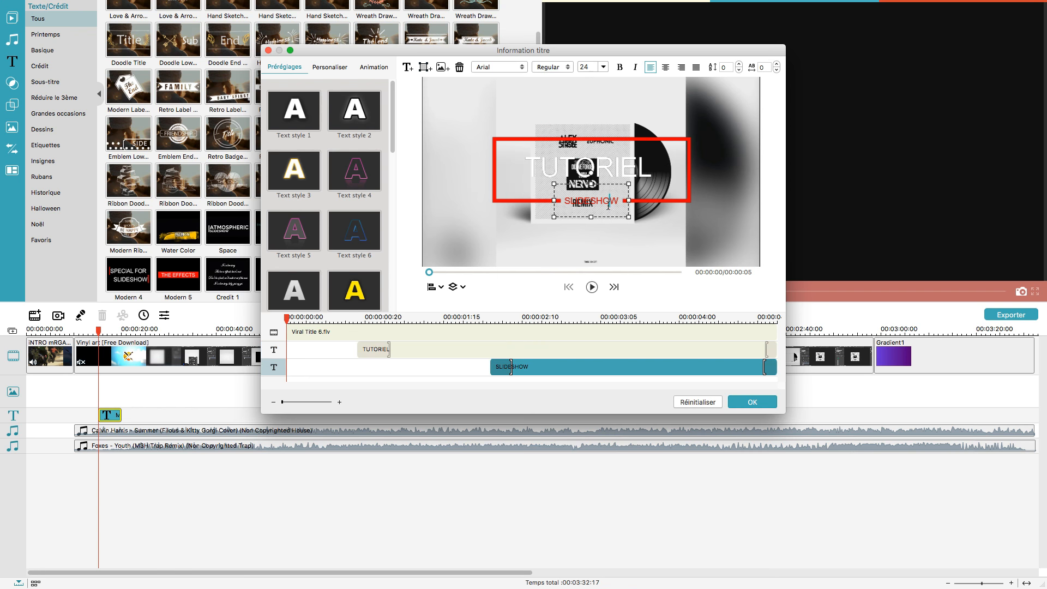
left_click_drag(618, 200, 565, 203)
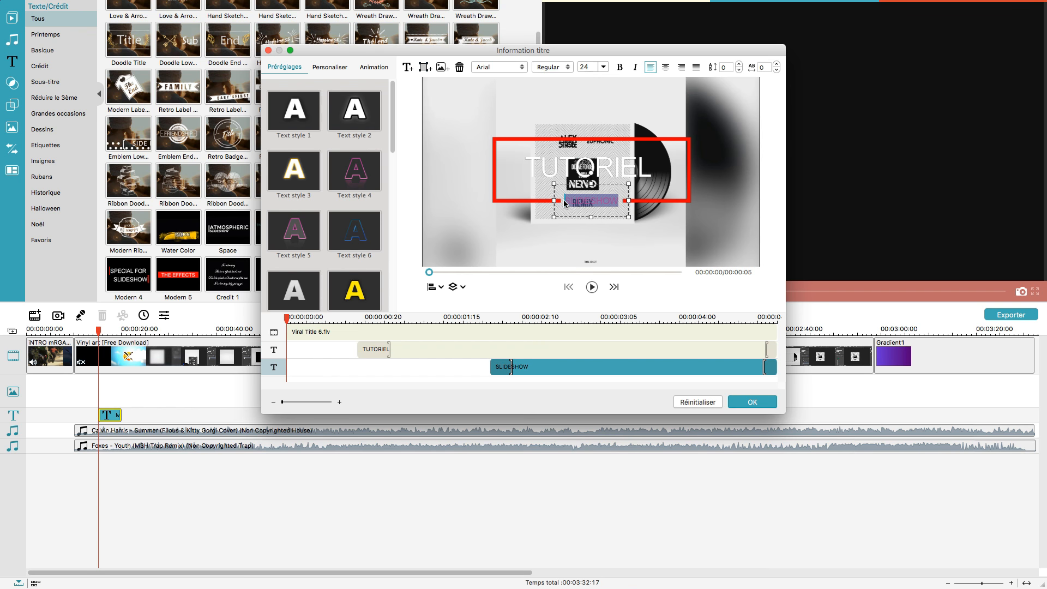
type("filmora")
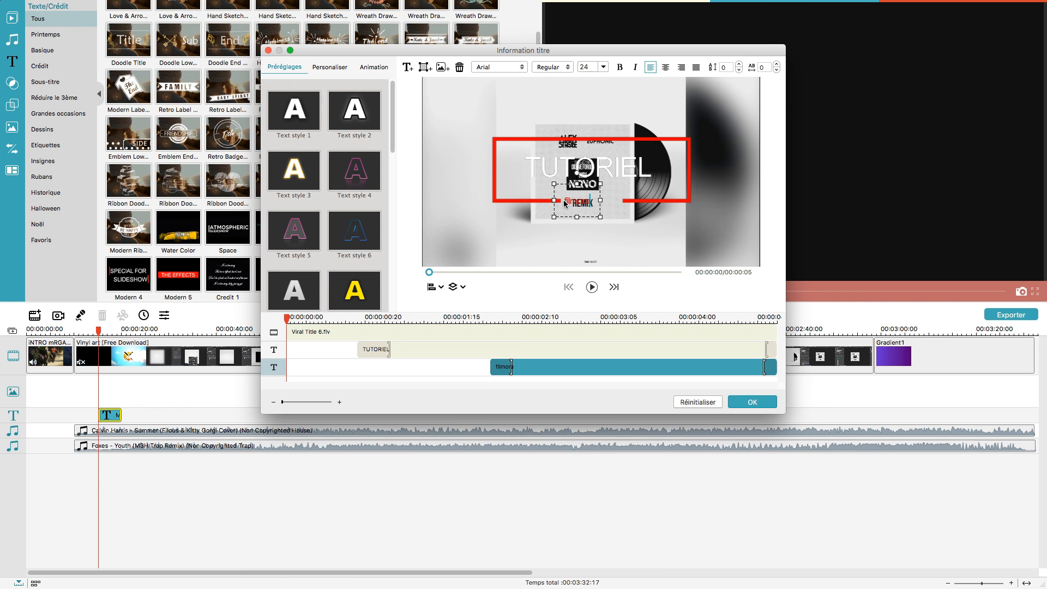
key("BackSpace")
key("BackSpace")
key("BackSpace")
key("BackSpace")
key("BackSpace")
type("FILMORA")
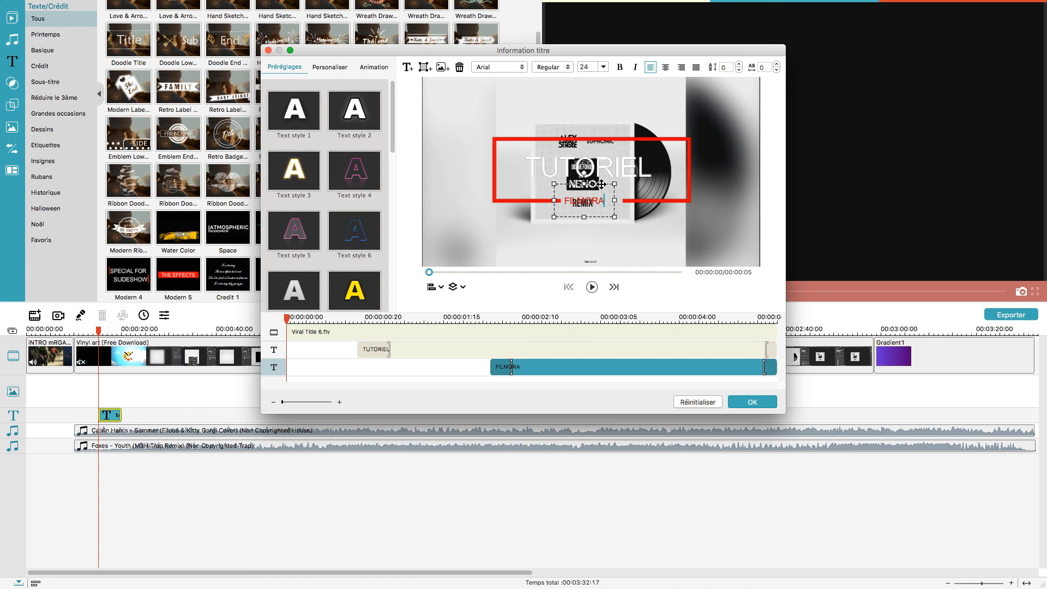
left_click_drag(601, 184, 608, 185)
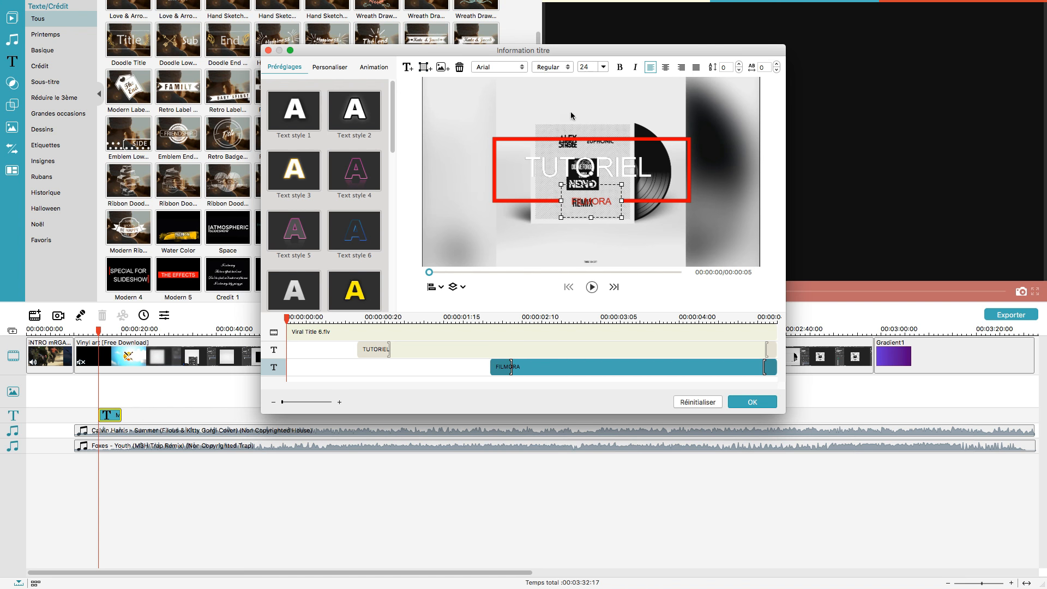
Try Text style 3 and Text style 10 on the TUTORIEL text, and settle on Text style 1.
left_click(551, 161)
left_click_drag(533, 164, 703, 157)
left_click(535, 166)
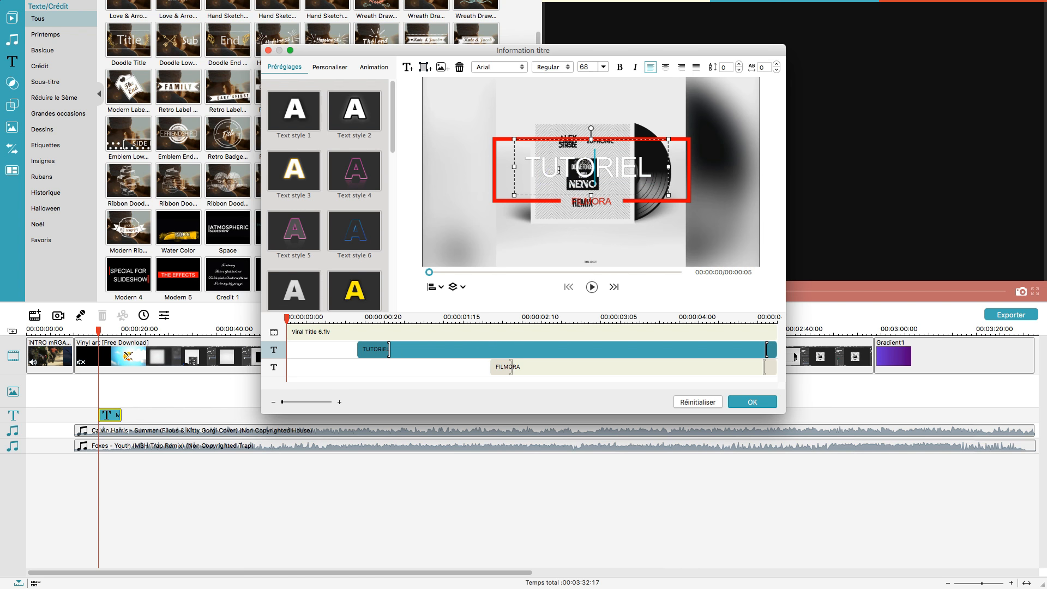
left_click_drag(521, 165, 723, 161)
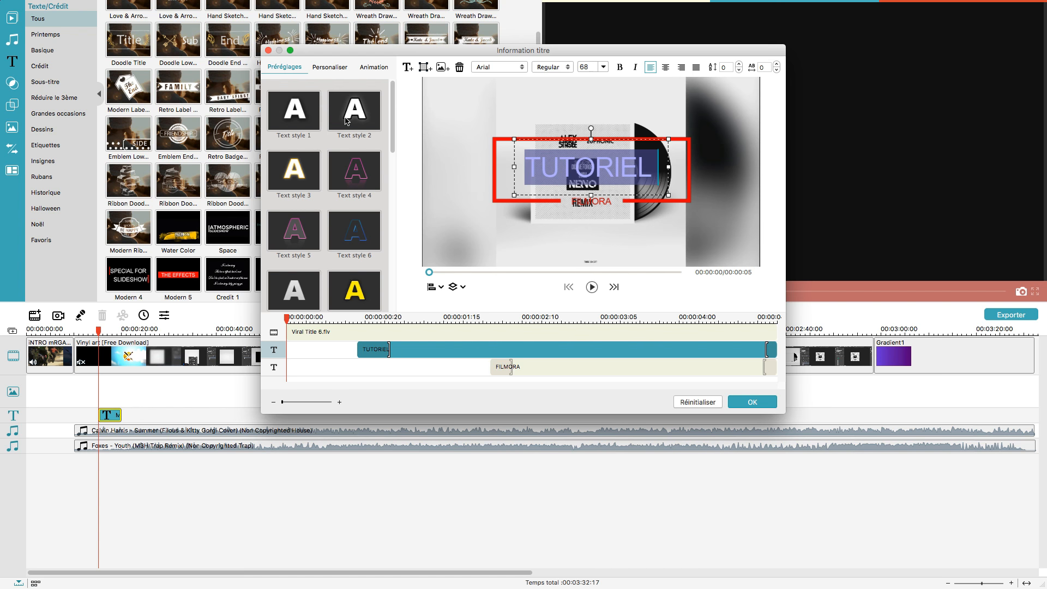
left_click(305, 173)
scroll(312, 230, "down", 1)
left_click(353, 269)
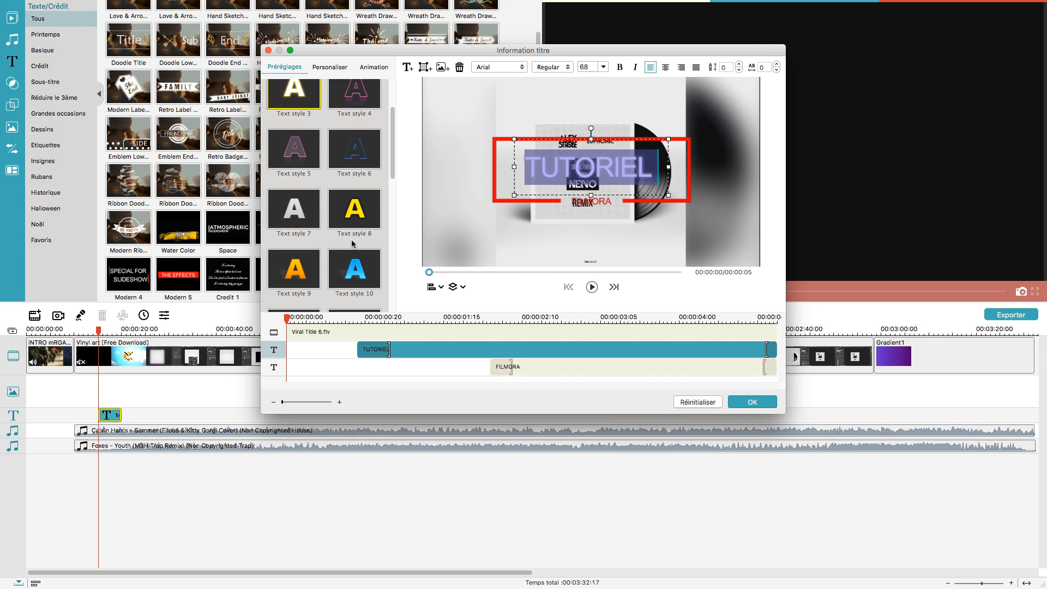
scroll(329, 264, "down", 2)
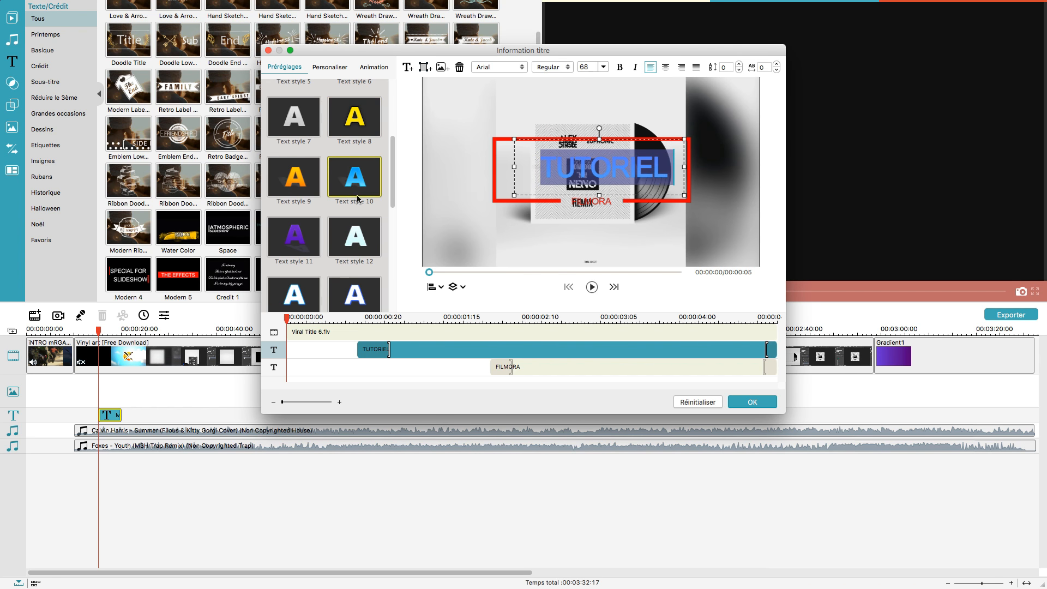
scroll(331, 191, "up", 6)
left_click(309, 108)
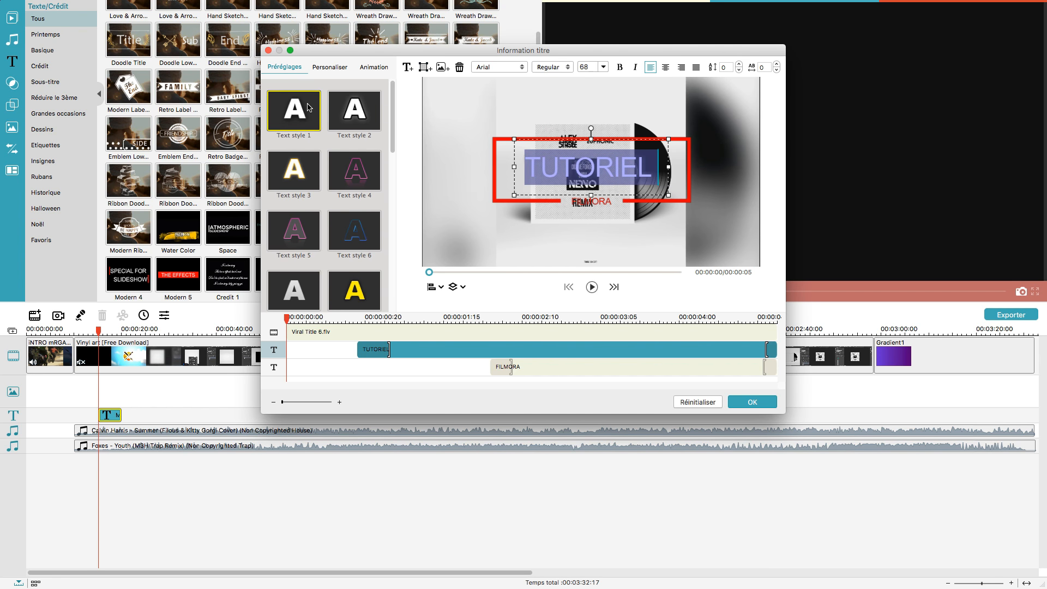
Set the TUTORIEL text's fill colour to the Citron yellow pencil.
left_click(329, 67)
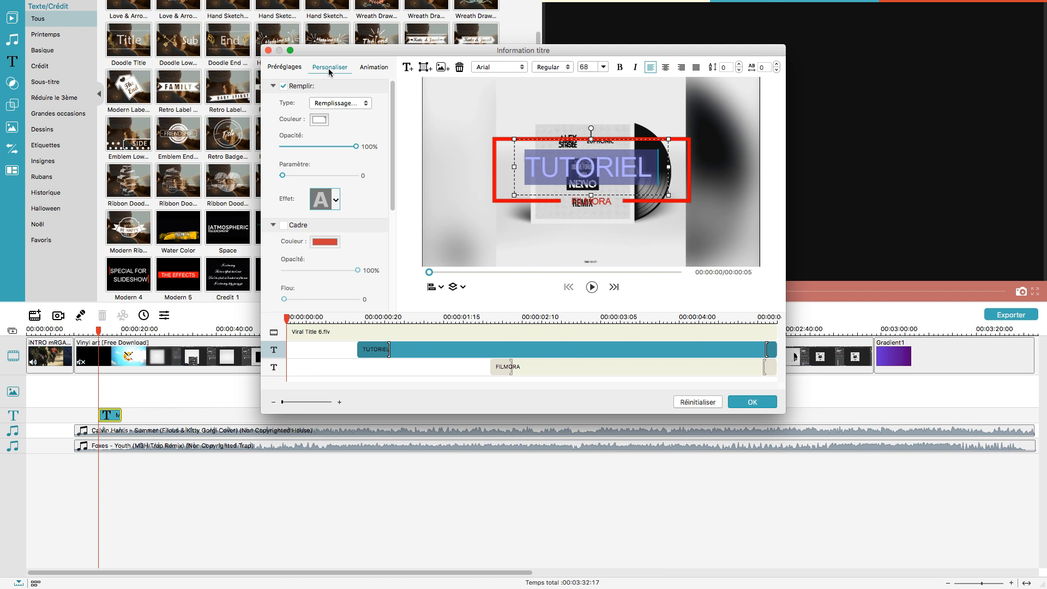
left_click(319, 120)
left_click(345, 248)
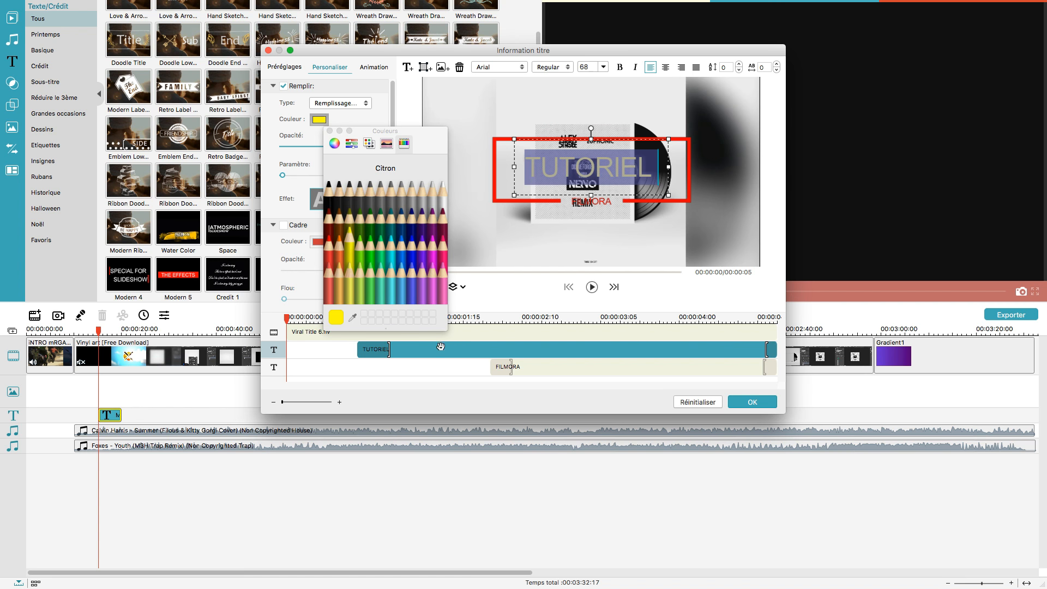
left_click(329, 131)
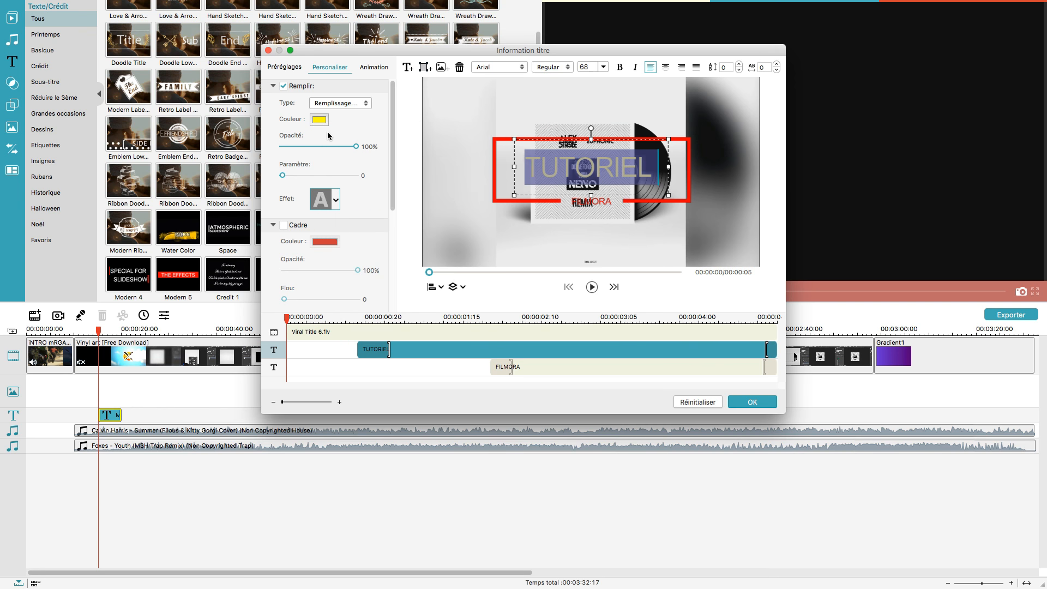
left_click(336, 200)
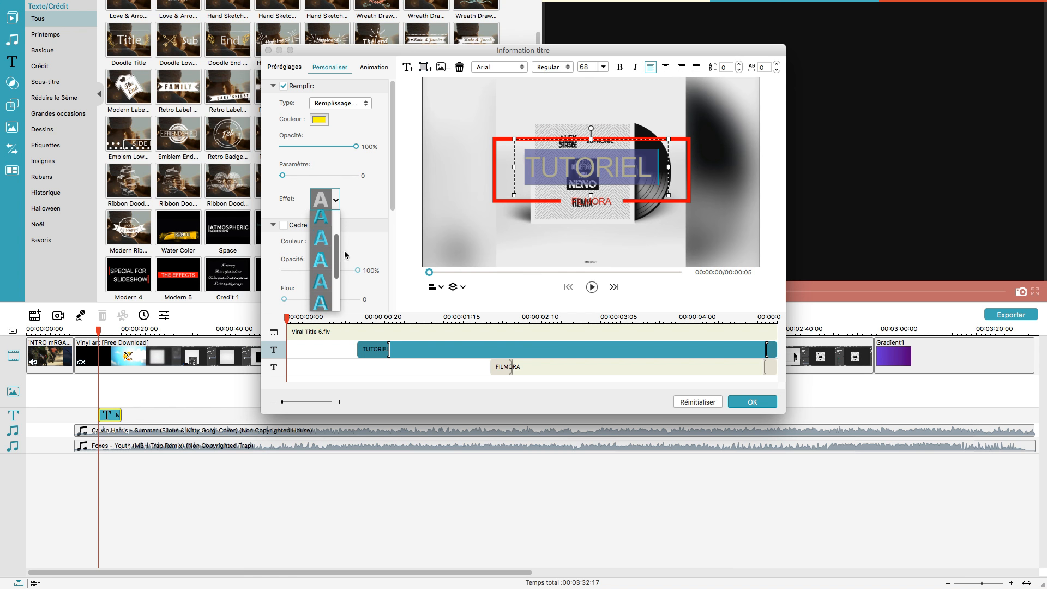
left_click(365, 201)
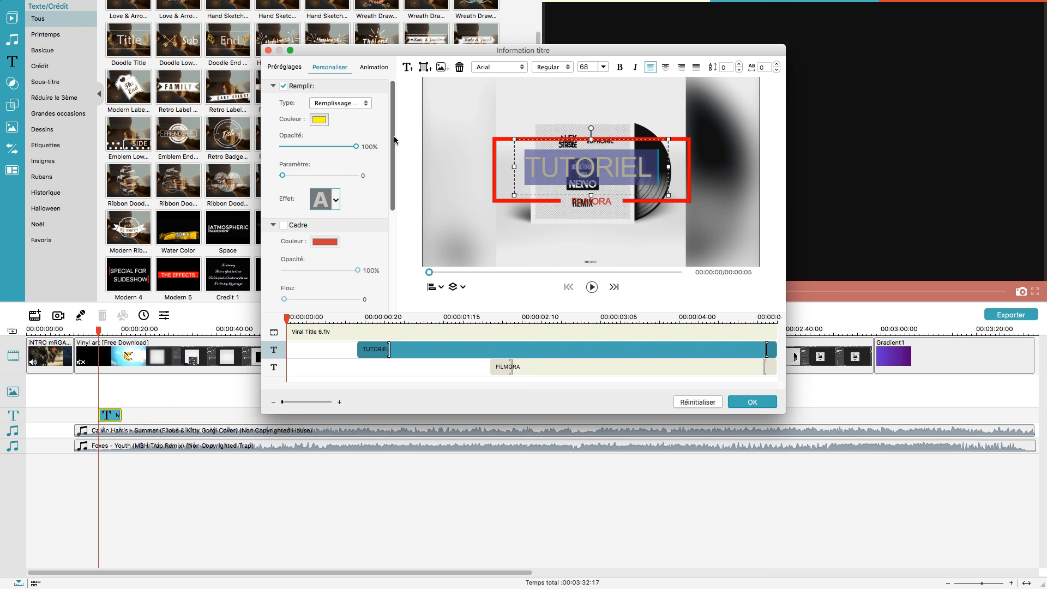
left_click_drag(395, 140, 390, 118)
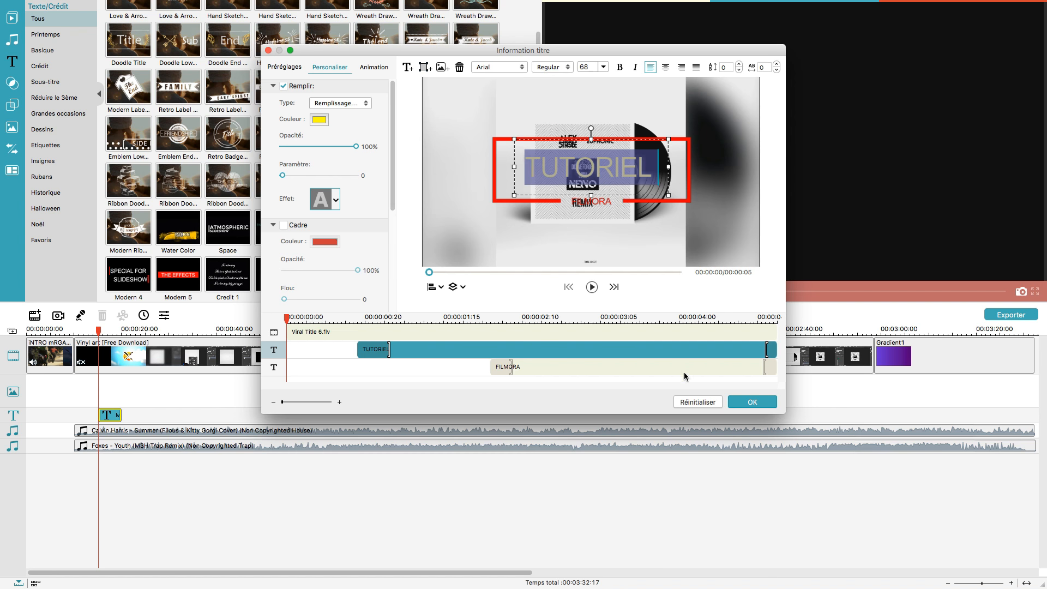
Apply the edits to the TUTORIEL FILMORA title and play it back over the video.
left_click(751, 402)
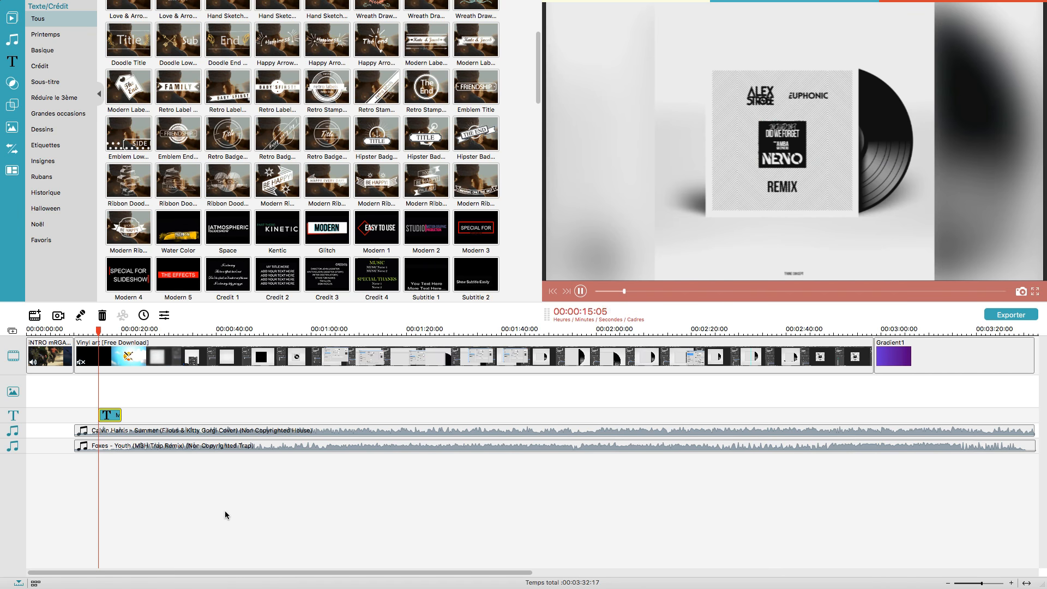
key("space")
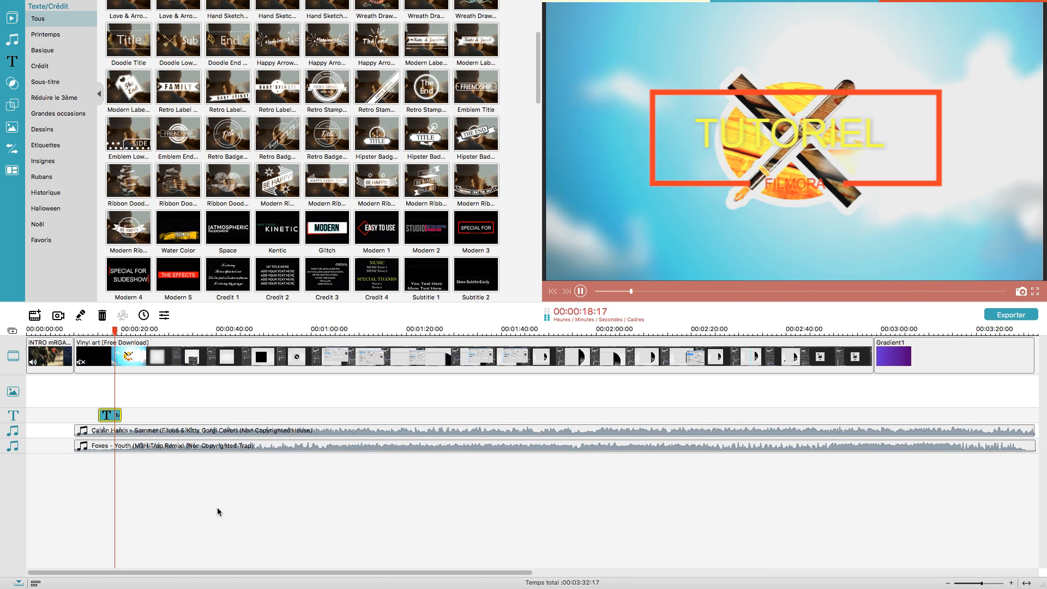
key("space")
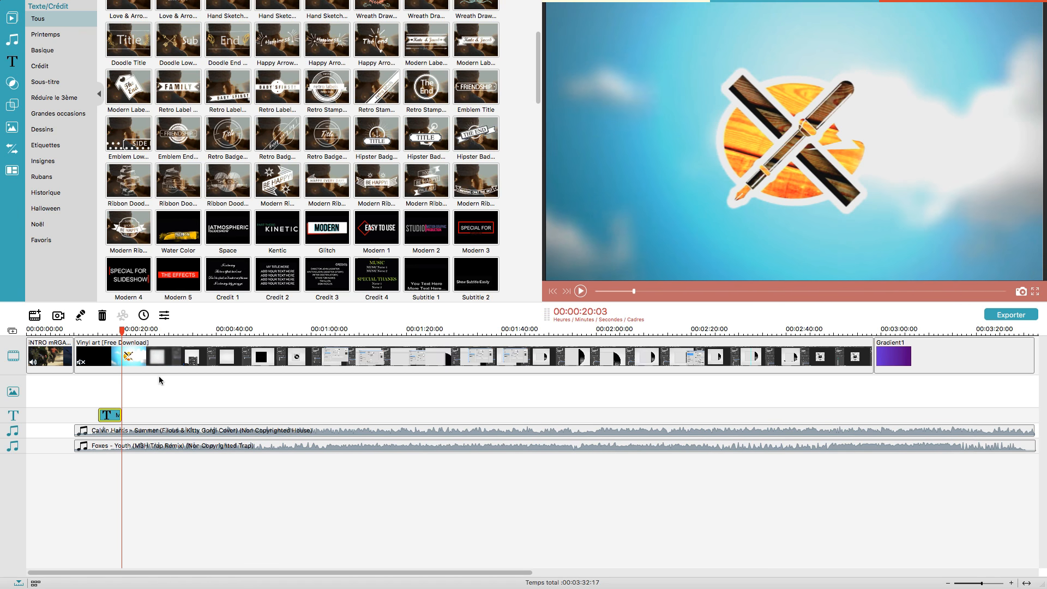
Try the TUTORIEL title further along the timeline, then place it so that it starts at 00:00:14:00.
left_click_drag(104, 413, 178, 416)
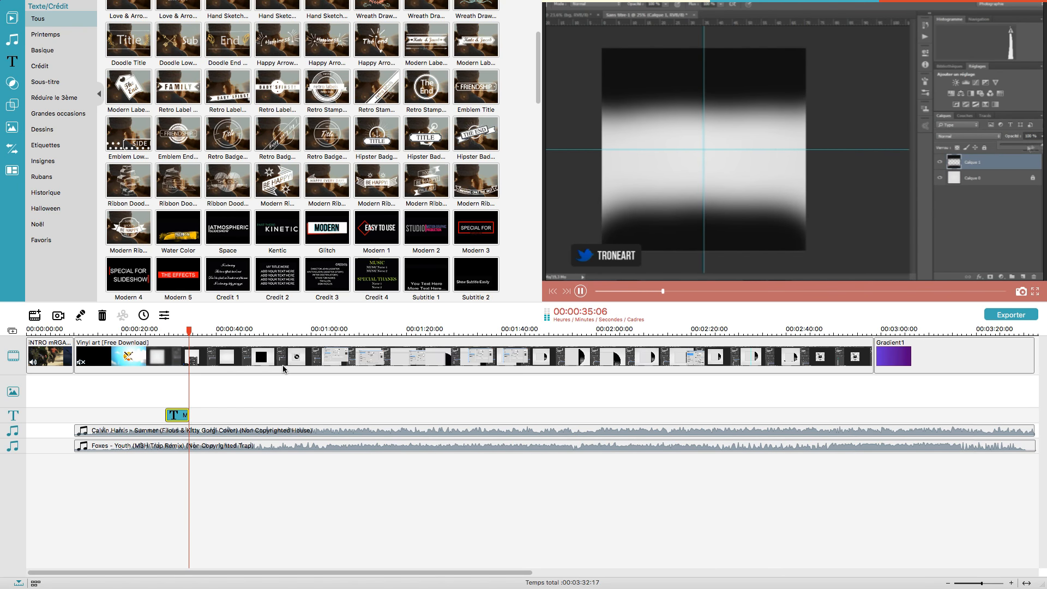
key("space")
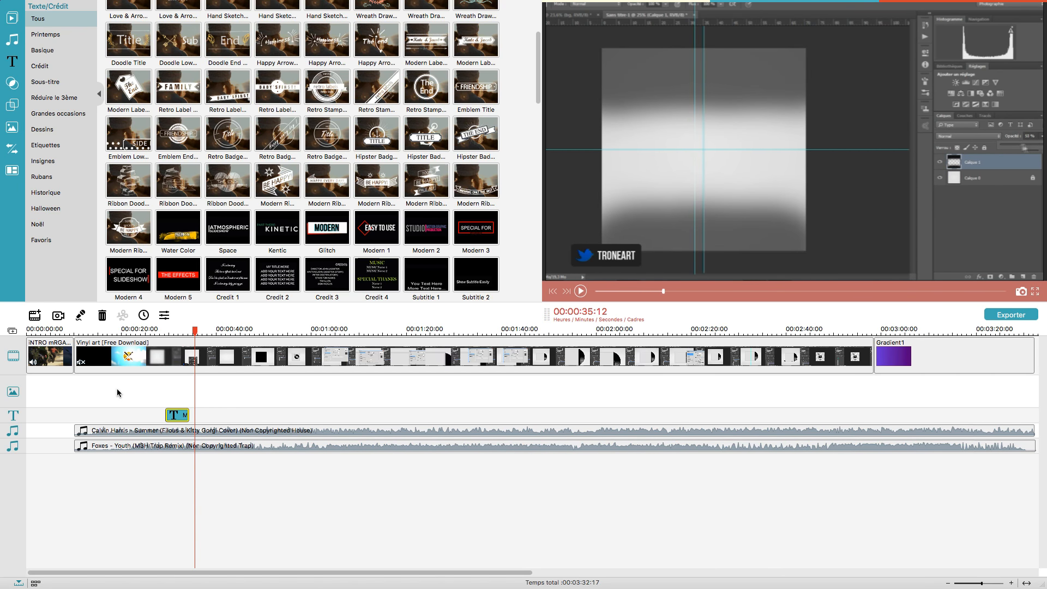
left_click_drag(178, 415, 105, 417)
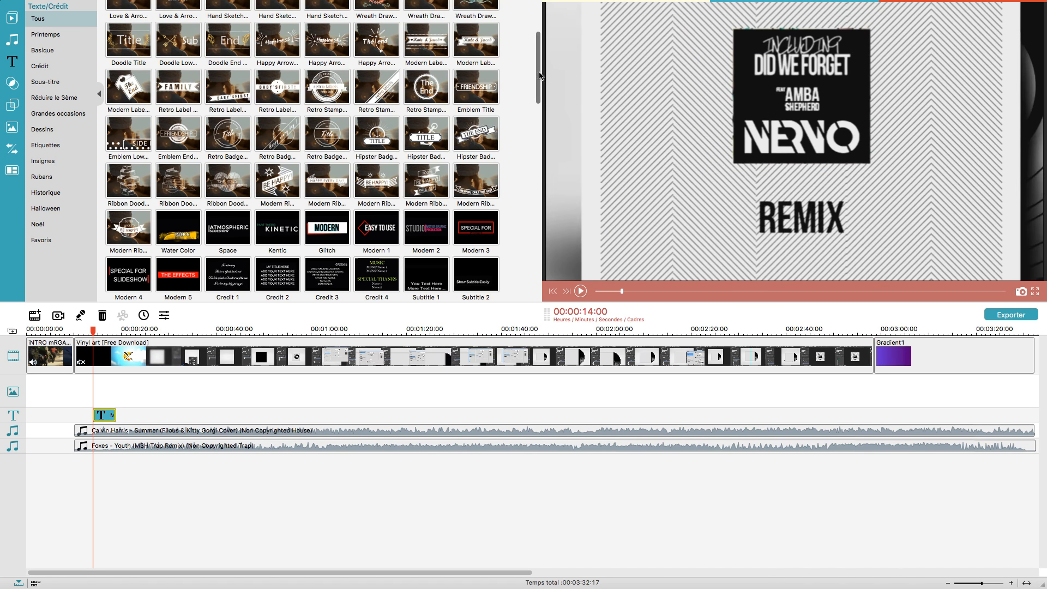
Add the Viral Title 3 title to the text track at 00:01:21:16.
scroll(540, 75, "down", 5)
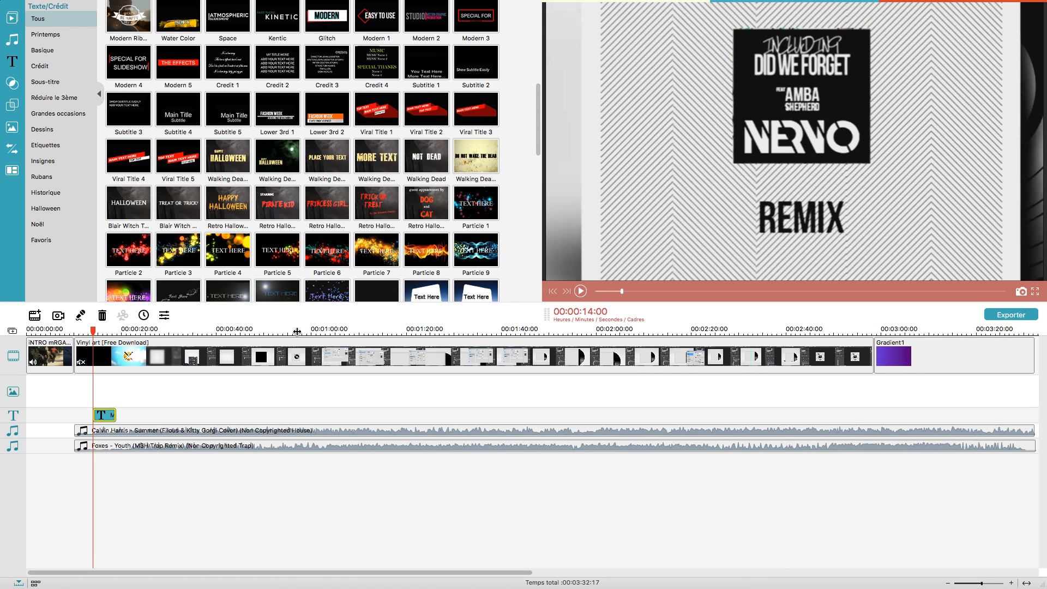
left_click(323, 332)
left_click(413, 331)
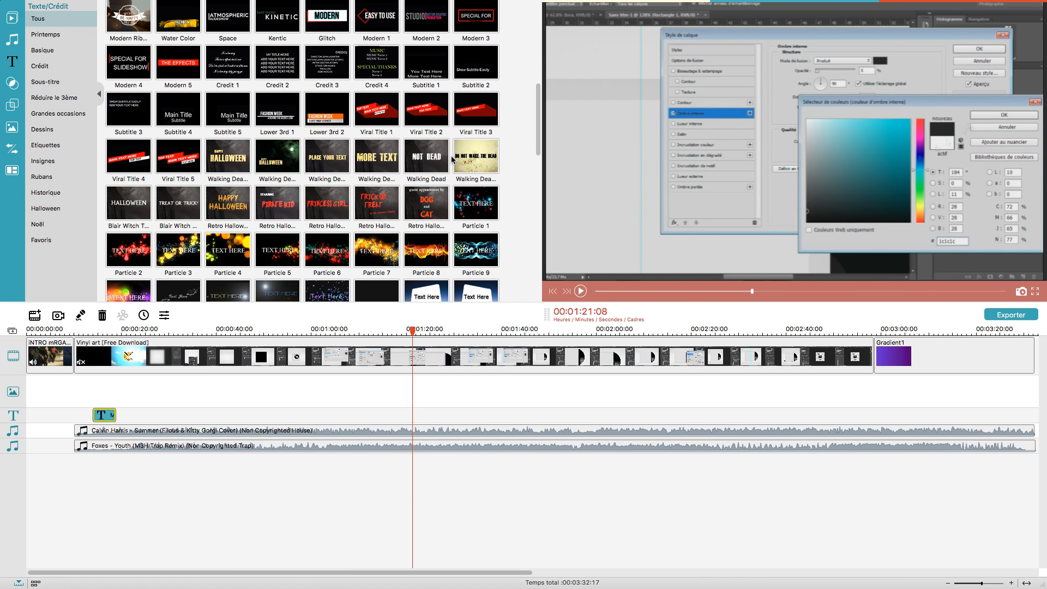
left_click_drag(473, 95, 413, 405)
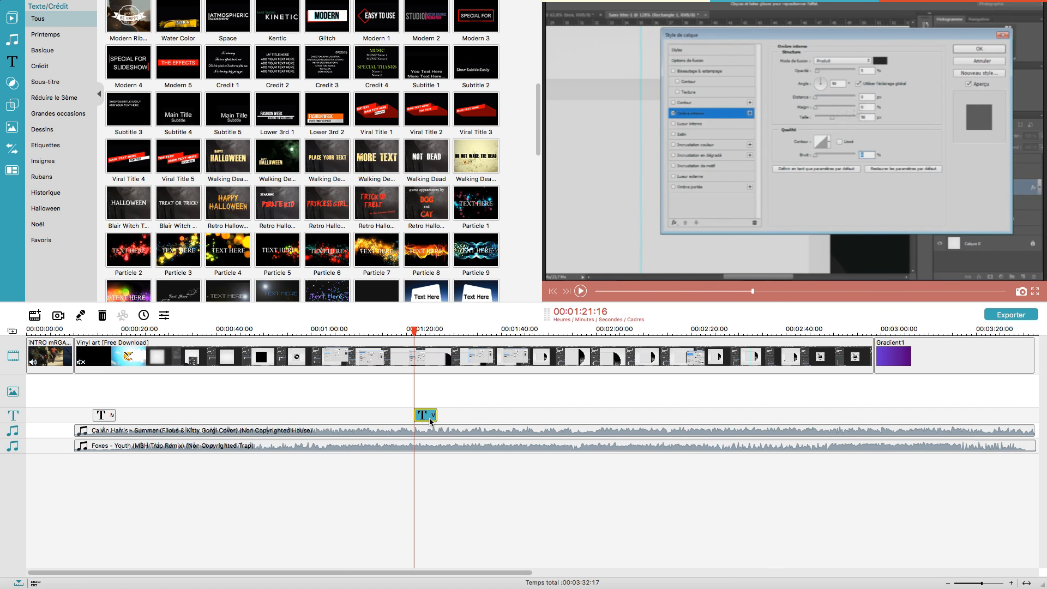
Replace MAIN TEXT HERE in the Viral Title 3 clip with "Laisse un petit like :)".
double_click(426, 415)
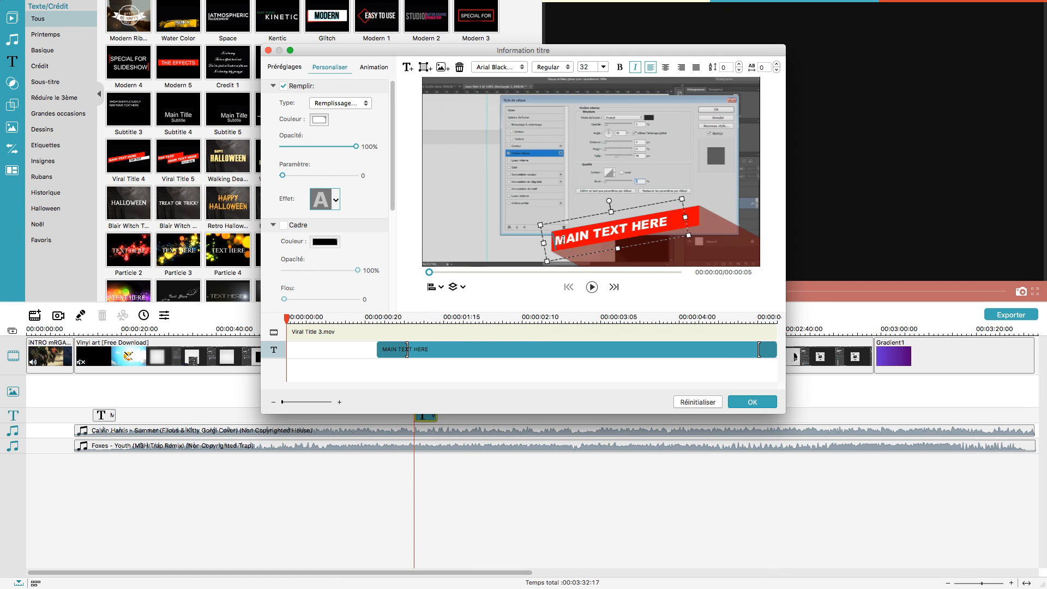
left_click_drag(562, 238, 737, 227)
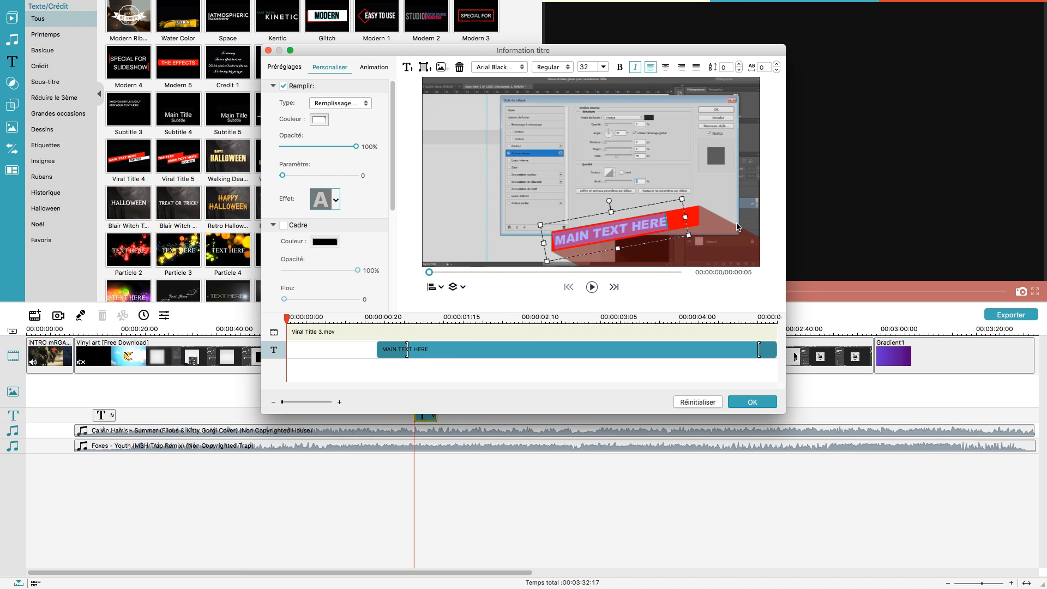
type("IAI")
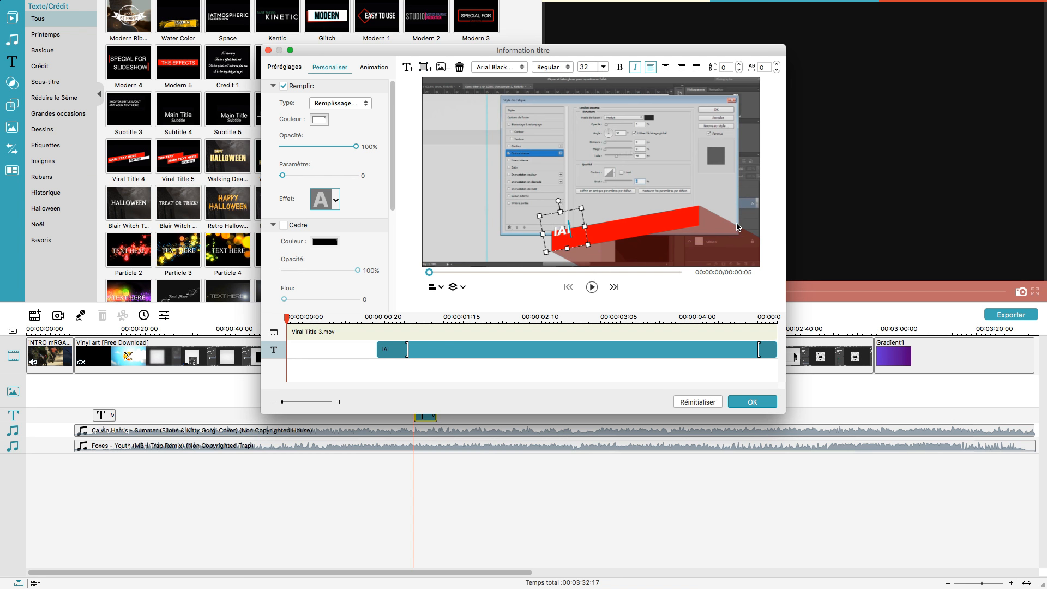
key("BackSpace")
key("BackSpace")
type("L")
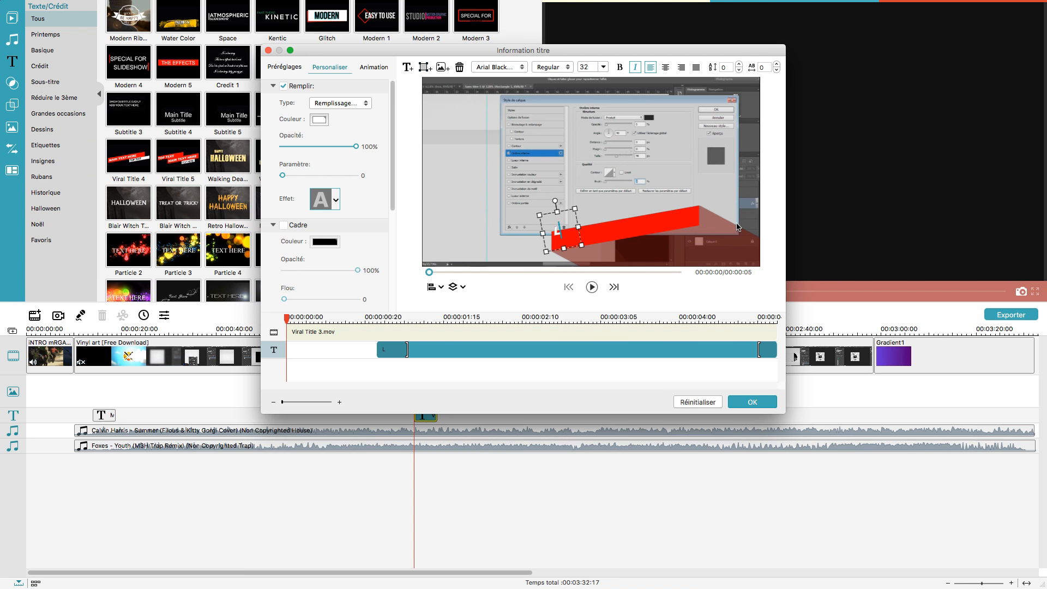
type("aisse un petit")
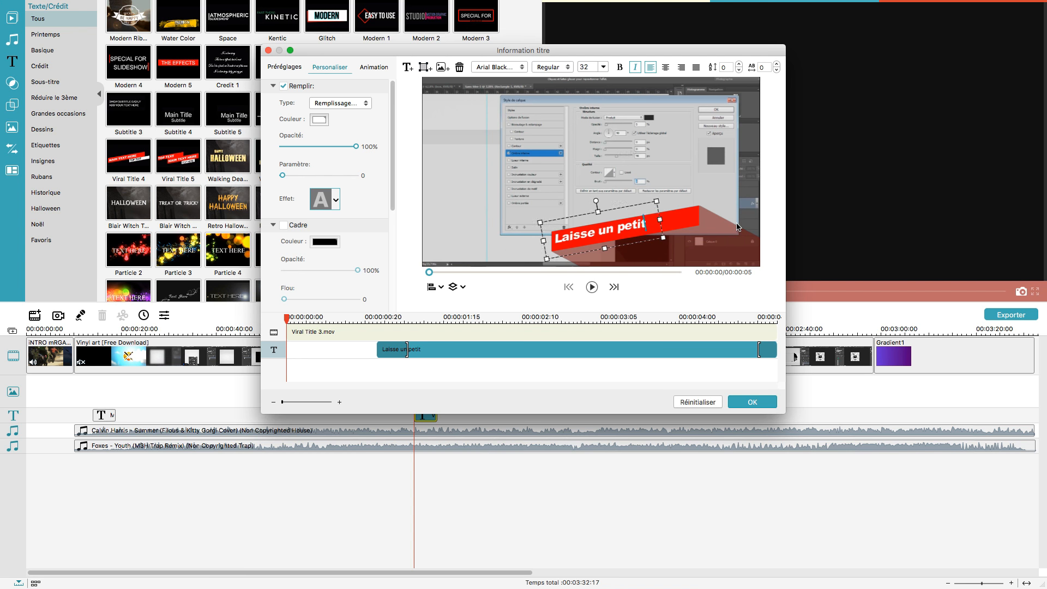
type(" like :)")
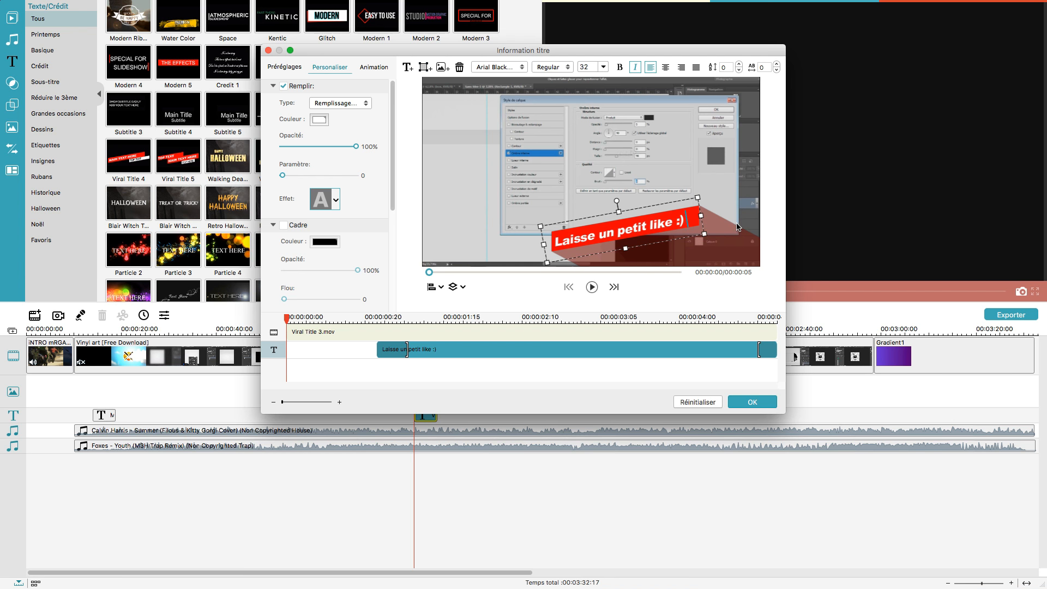
Extend the banner text to read "Laisse un petit like pour la route :)".
key("BackSpace")
key("BackSpace")
key("BackSpace")
key("BackSpace")
key("BackSpace")
key("BackSpace")
key("BackSpace")
key("BackSpace")
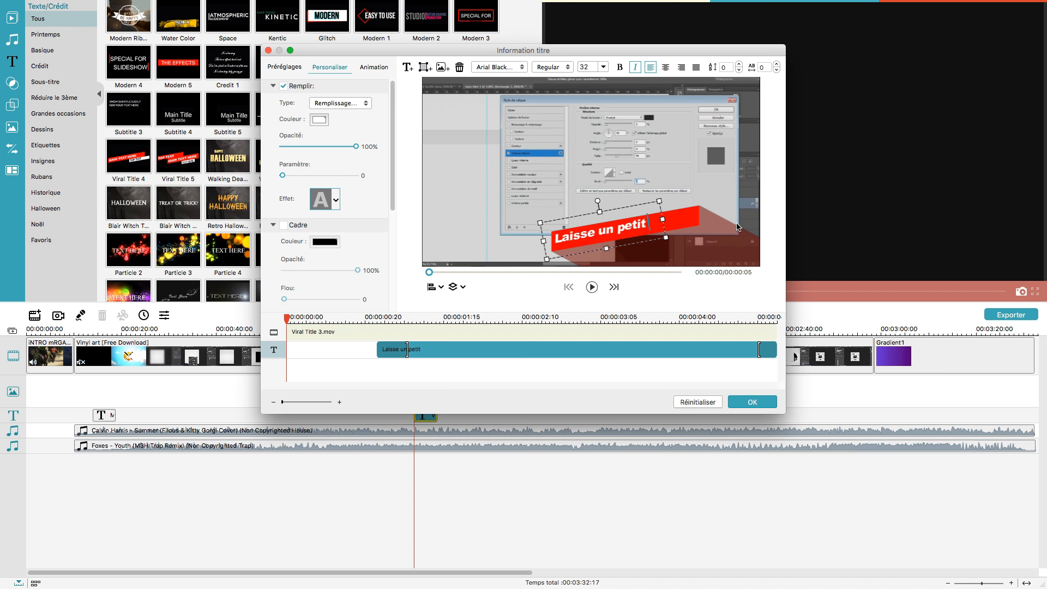
type("like pour la")
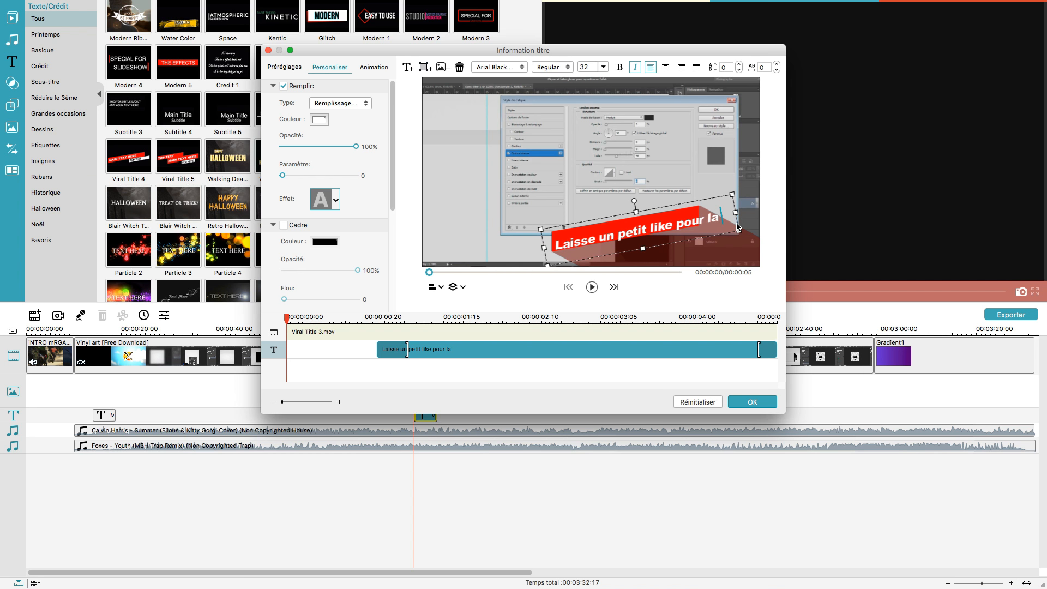
type(" route :)")
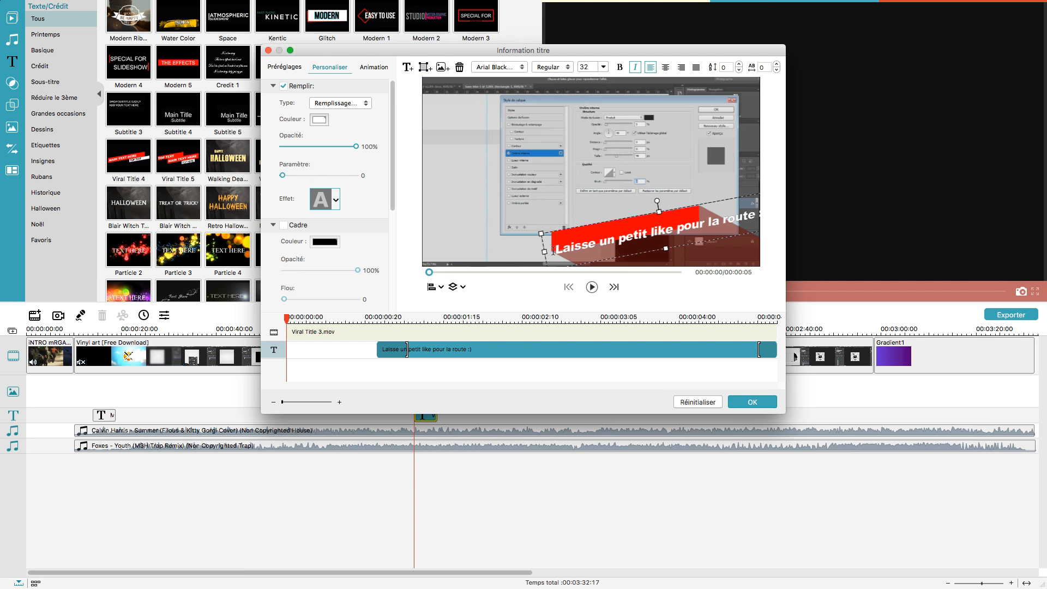
Set the banner text's font size to 20, fit it inside the red banner and apply the title changes.
left_click_drag(553, 251, 497, 247)
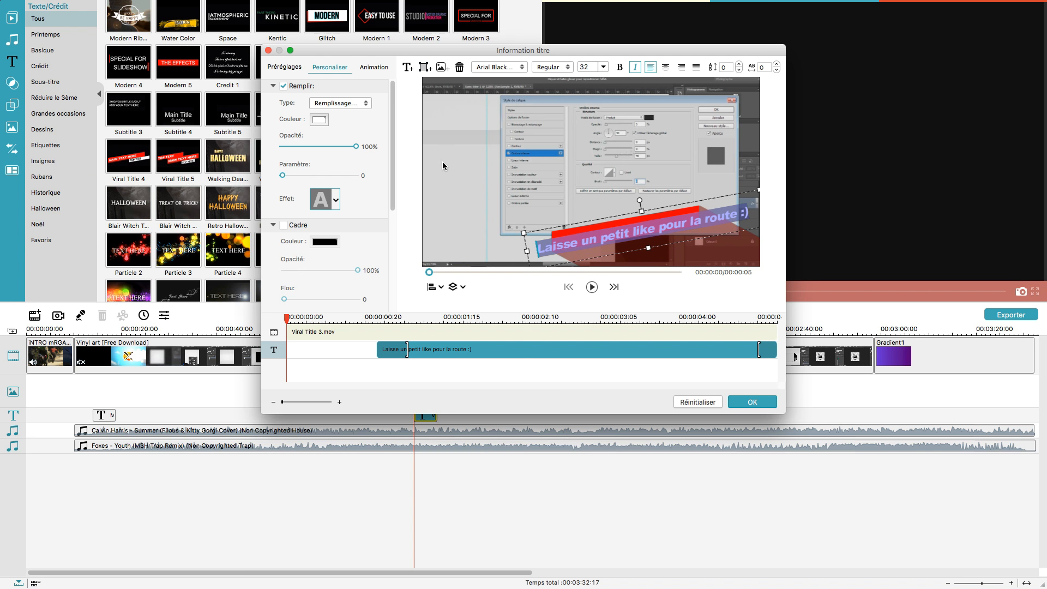
left_click(604, 68)
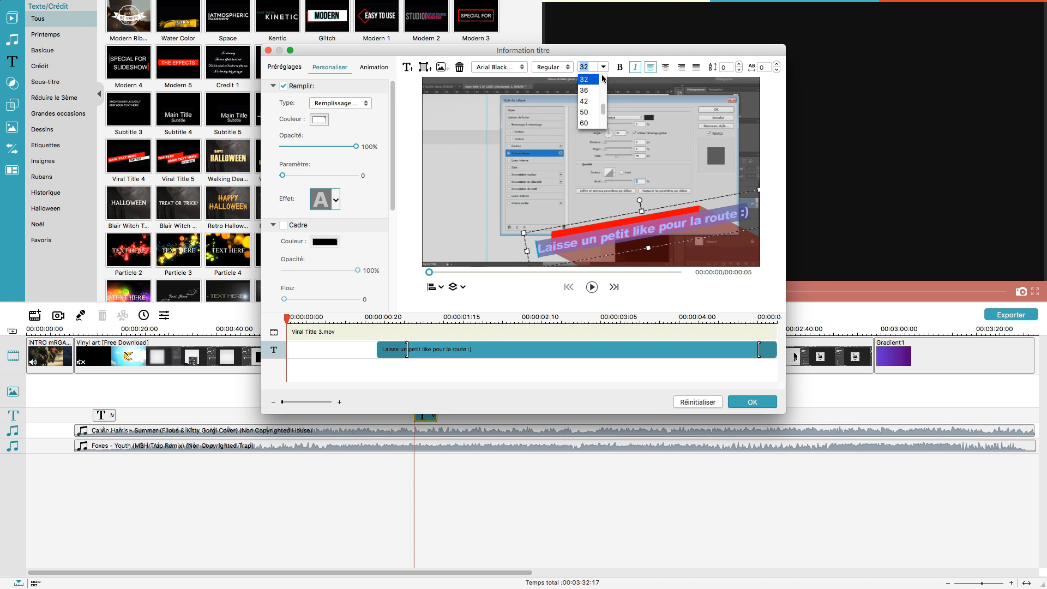
scroll(595, 110, "down", 3)
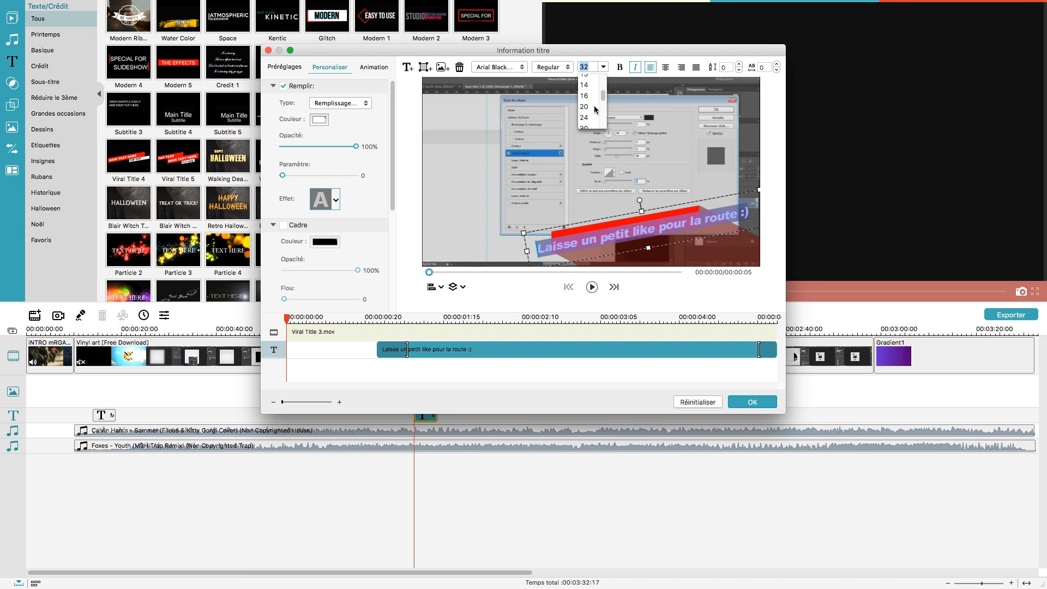
left_click(593, 112)
left_click_drag(662, 201, 682, 202)
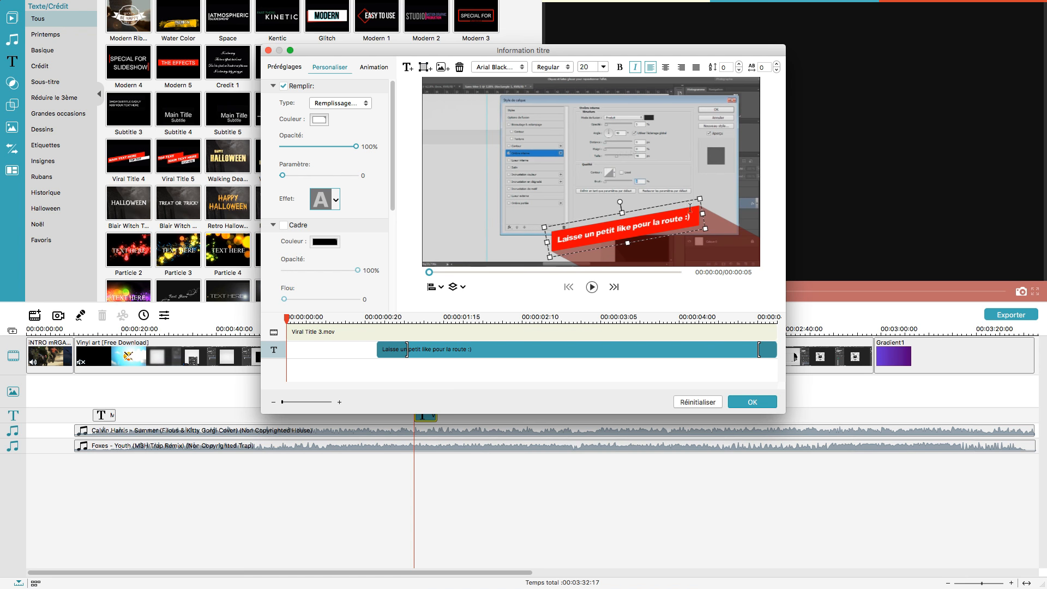
left_click(740, 404)
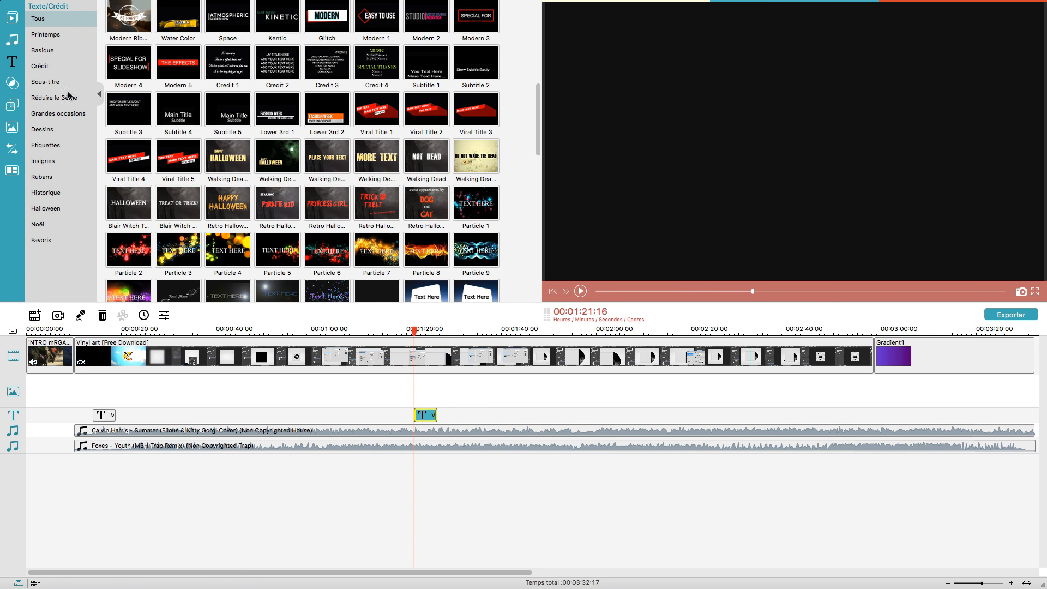
Add the Balloon 2 element at 00:01:21:16, shrink it and place it over the right end of the red banner.
left_click(12, 129)
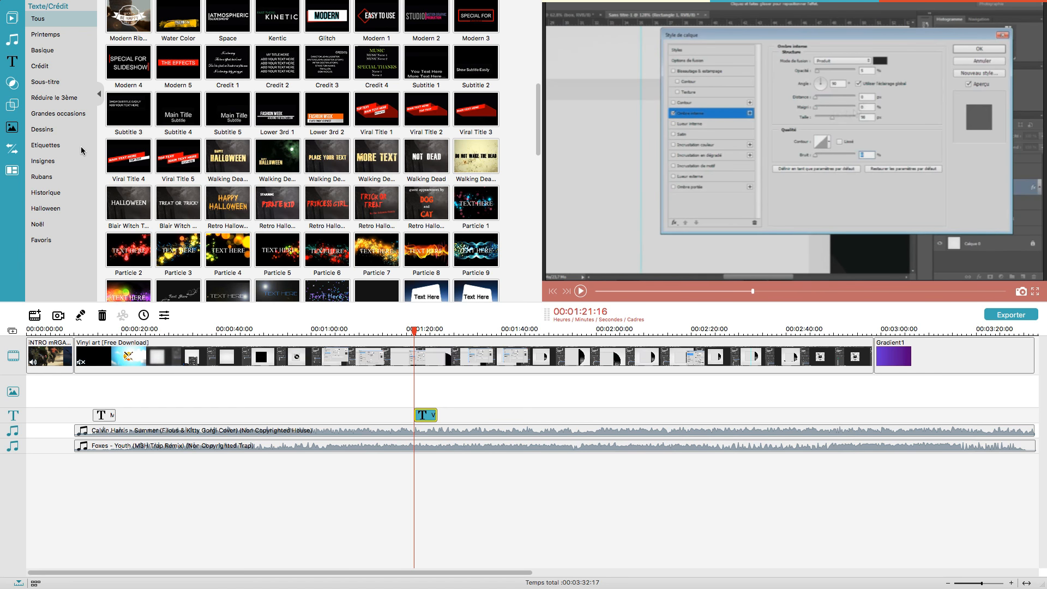
scroll(386, 205, "down", 5)
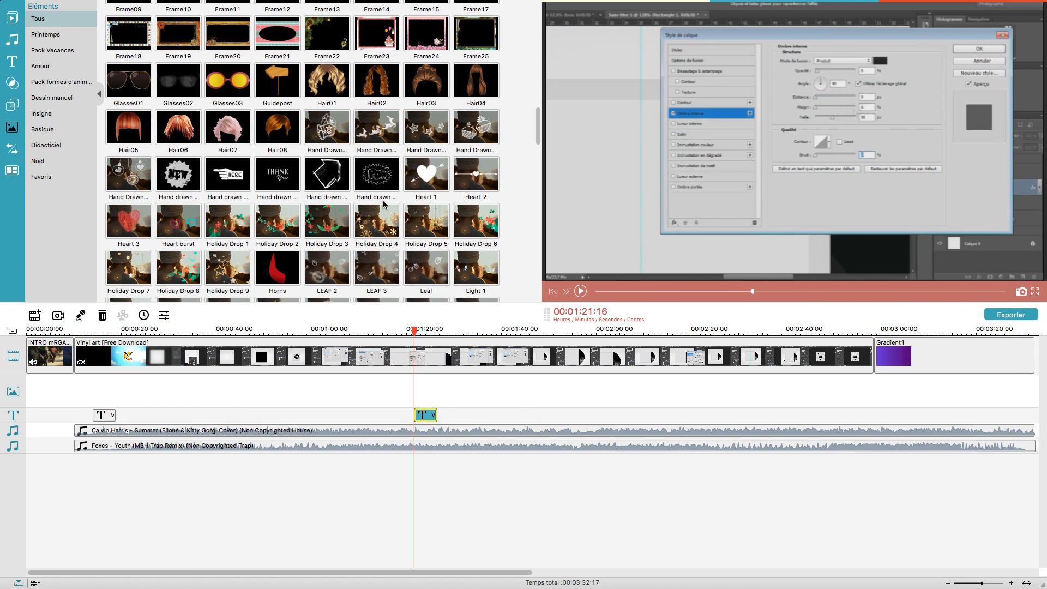
scroll(384, 204, "up", 3)
scroll(229, 126, "up", 10)
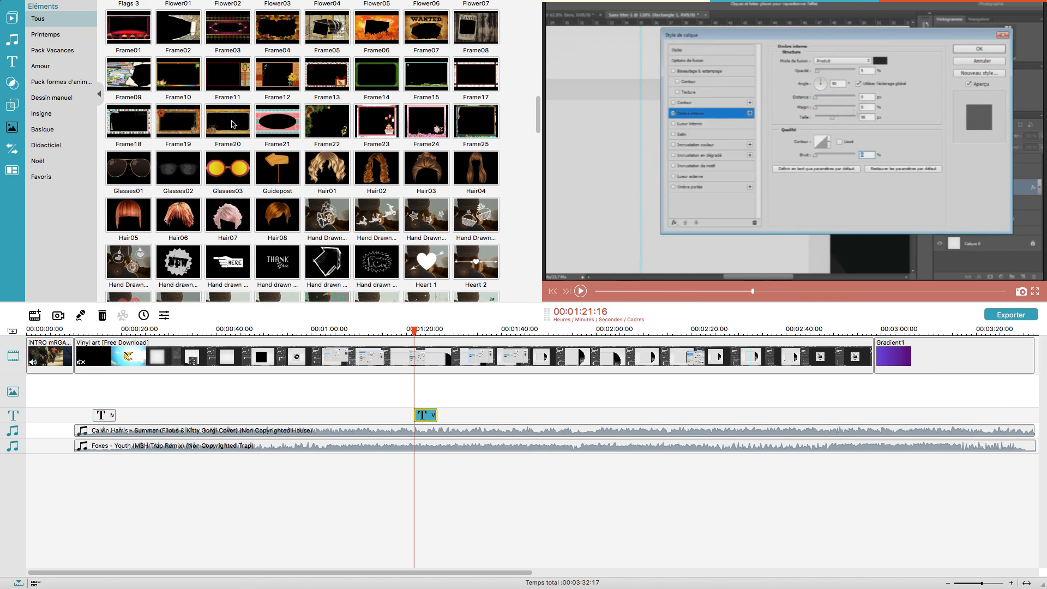
scroll(229, 126, "down", 2)
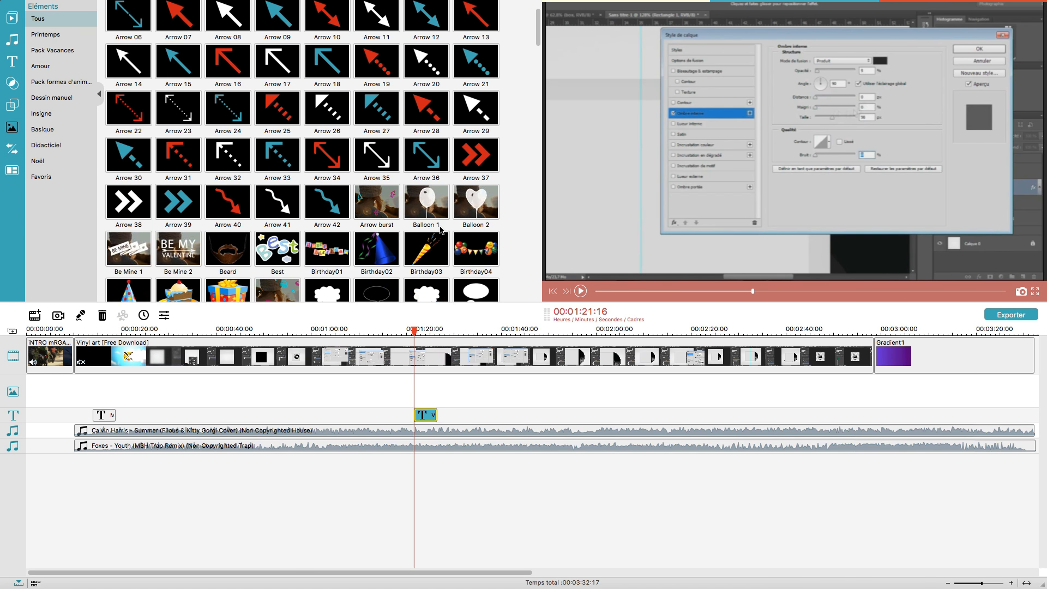
left_click_drag(475, 210, 422, 383)
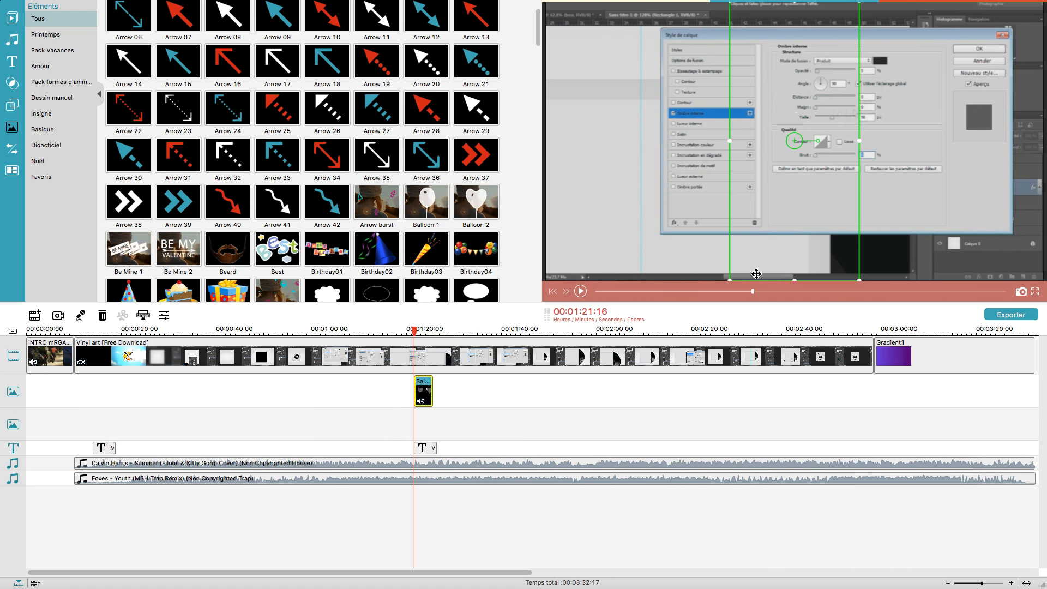
left_click_drag(730, 279, 772, 221)
left_click_drag(812, 164, 968, 239)
Play the banner and balloon section from 00:01:18:19, then return to 00:01:23:04 to examine both together.
left_click(400, 332)
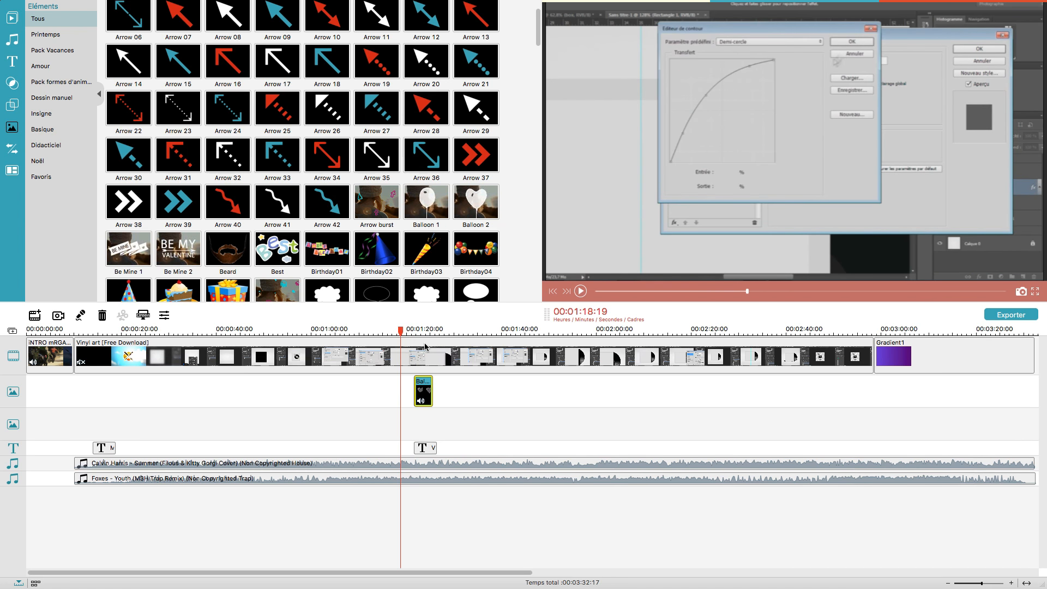
key("space")
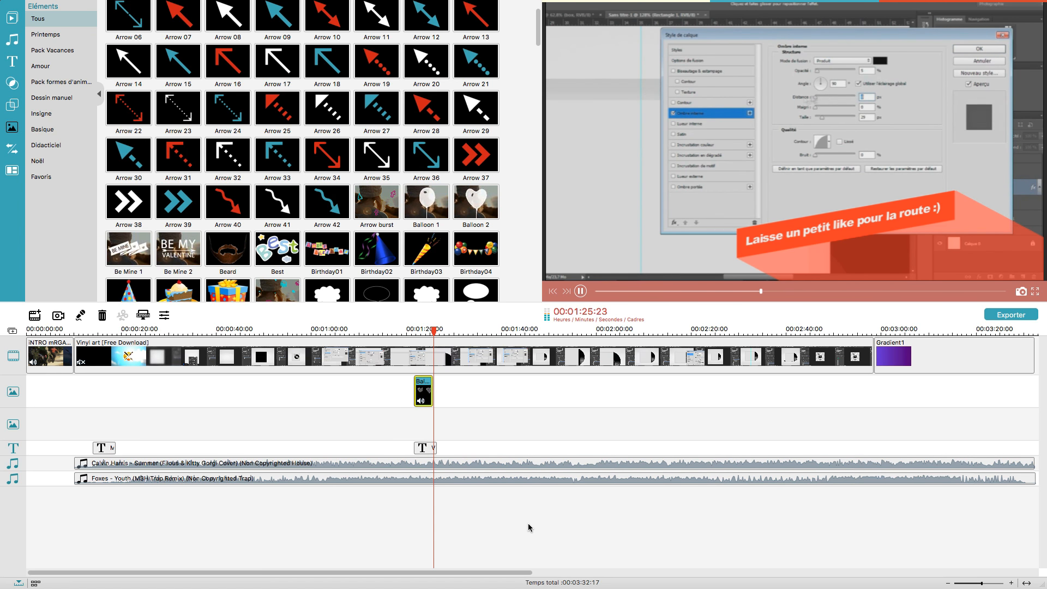
key("space")
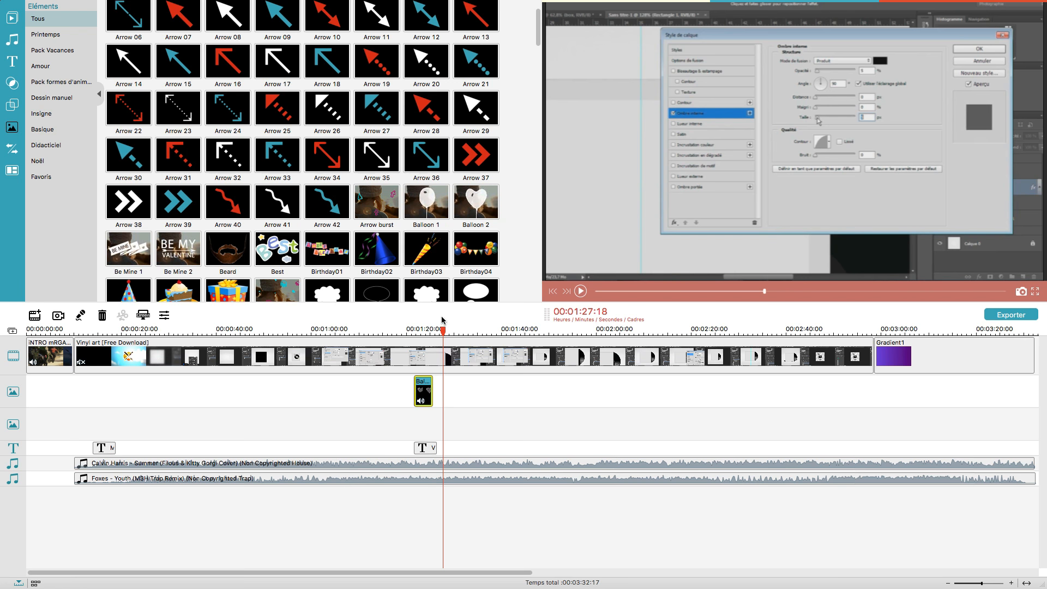
left_click_drag(446, 335, 421, 339)
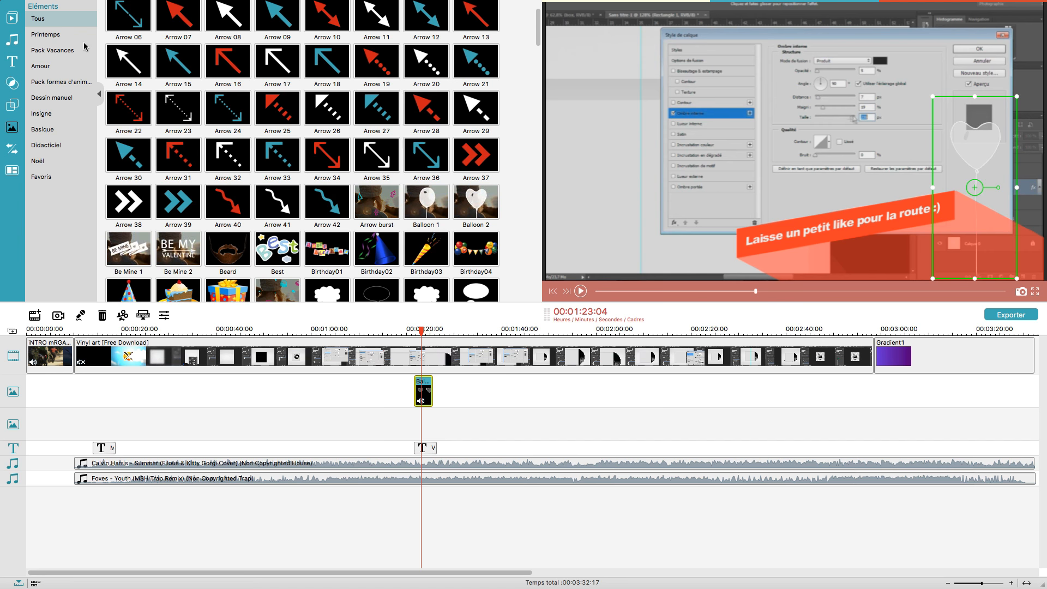
Add the second of the three Colorful filters over the beginning of the Vinyl art clip, ending at 00:00:19:00.
left_click(14, 87)
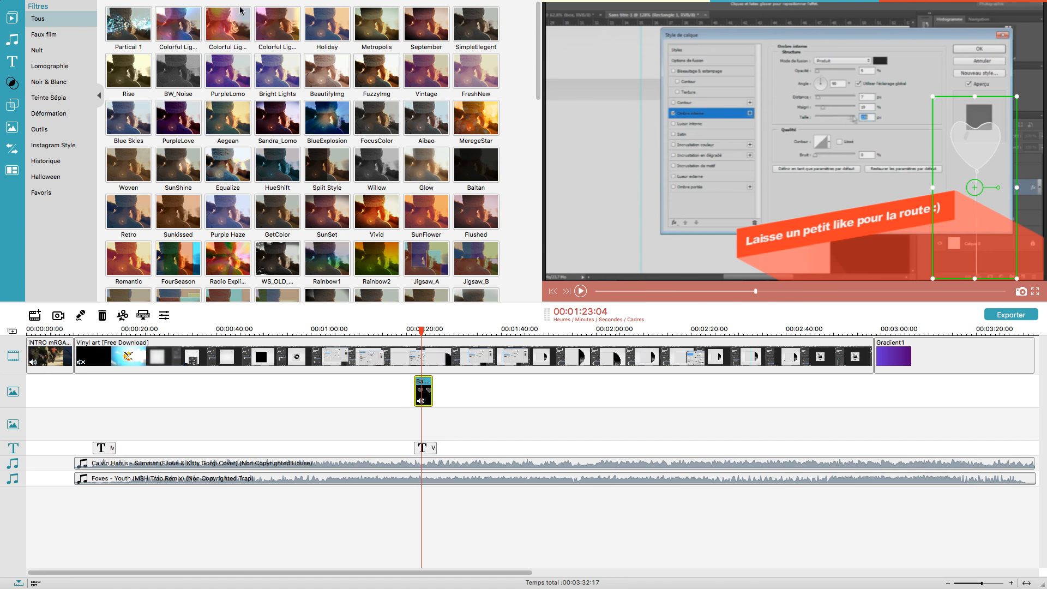
left_click_drag(232, 26, 116, 381)
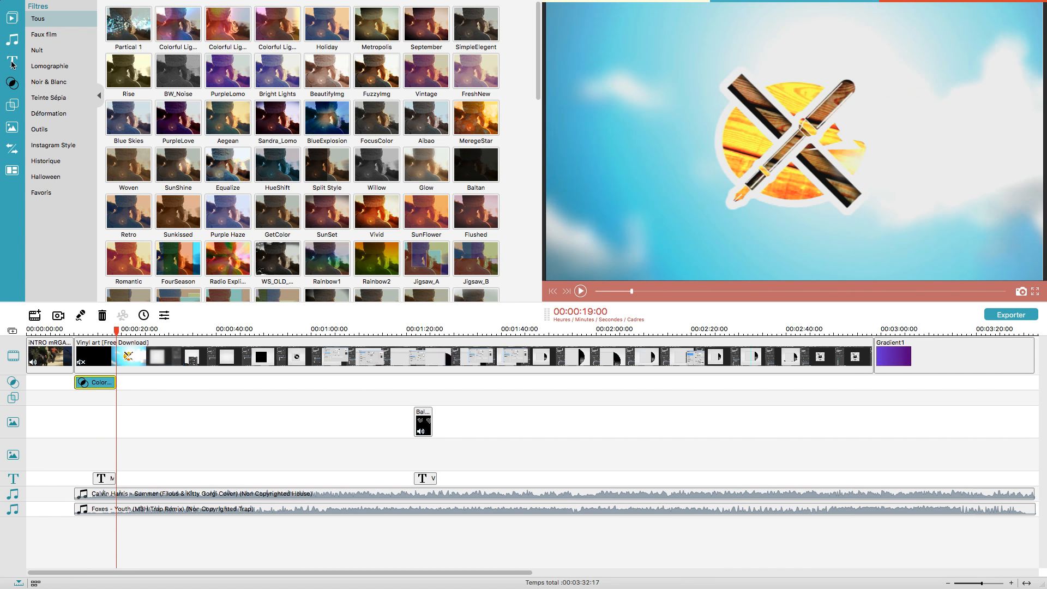
Add the ARROW 3 element at the start of the Vinyl art clip and shorten it to match the filter's end at 00:00:19:00.
left_click(12, 128)
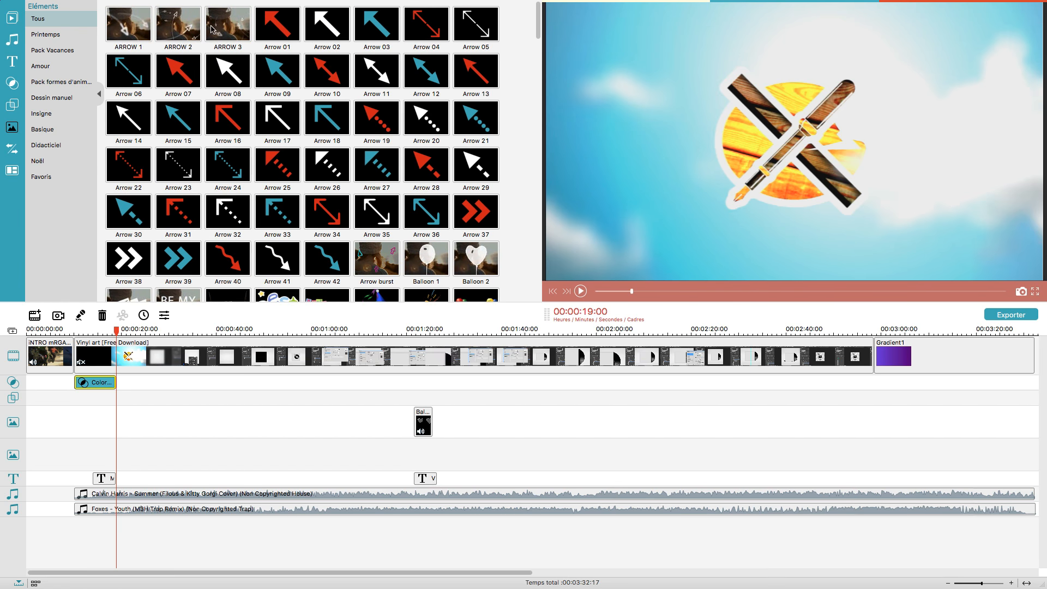
left_click_drag(234, 23, 73, 405)
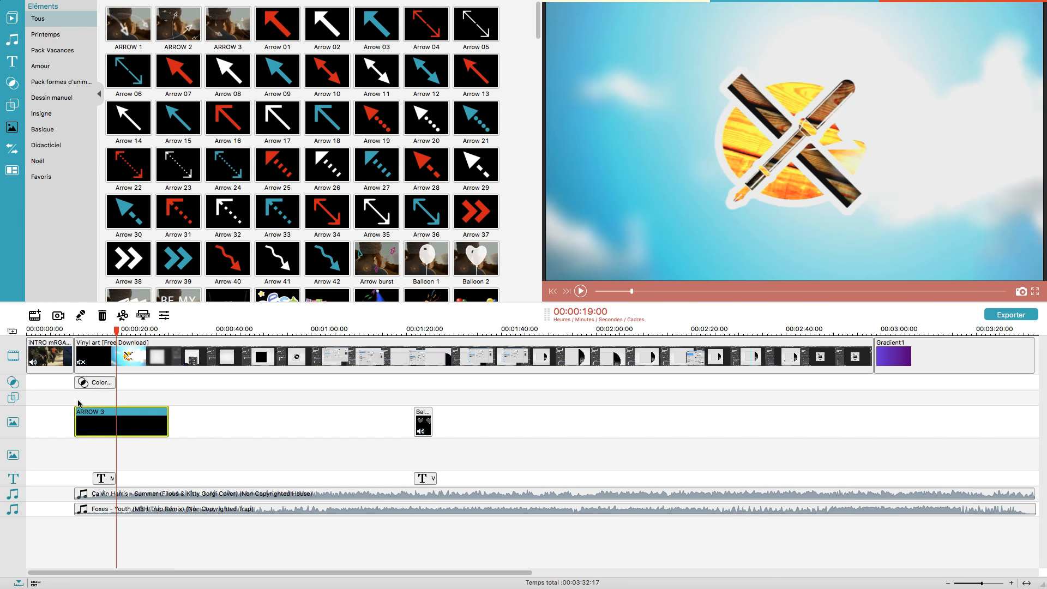
left_click_drag(118, 437, 117, 434)
Lower the volume of the Calvin Harris - Summer track and preview the title and arrow section from 00:00:10:03.
left_click(74, 331)
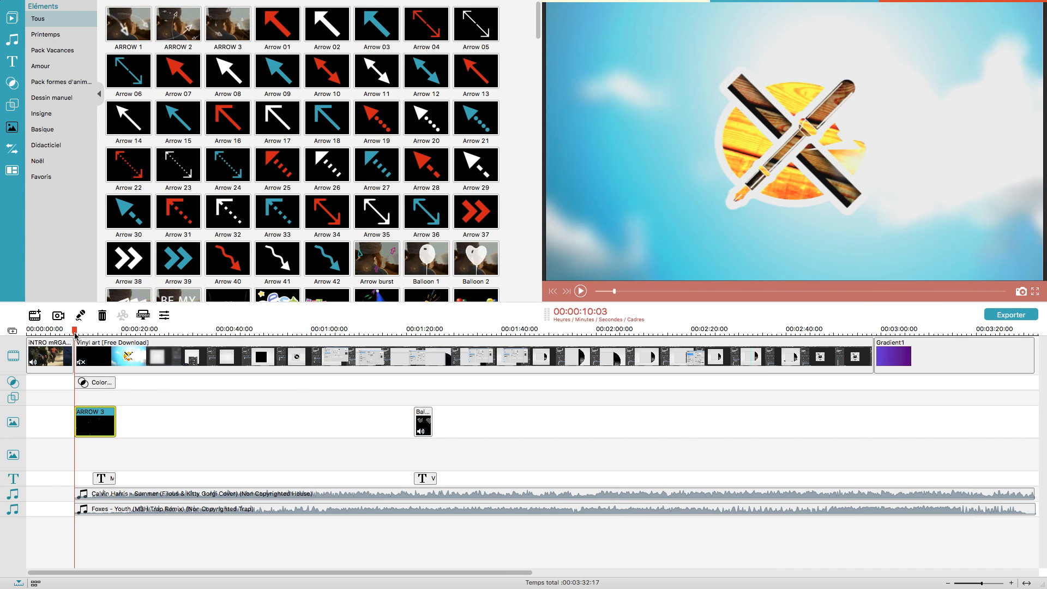
double_click(116, 493)
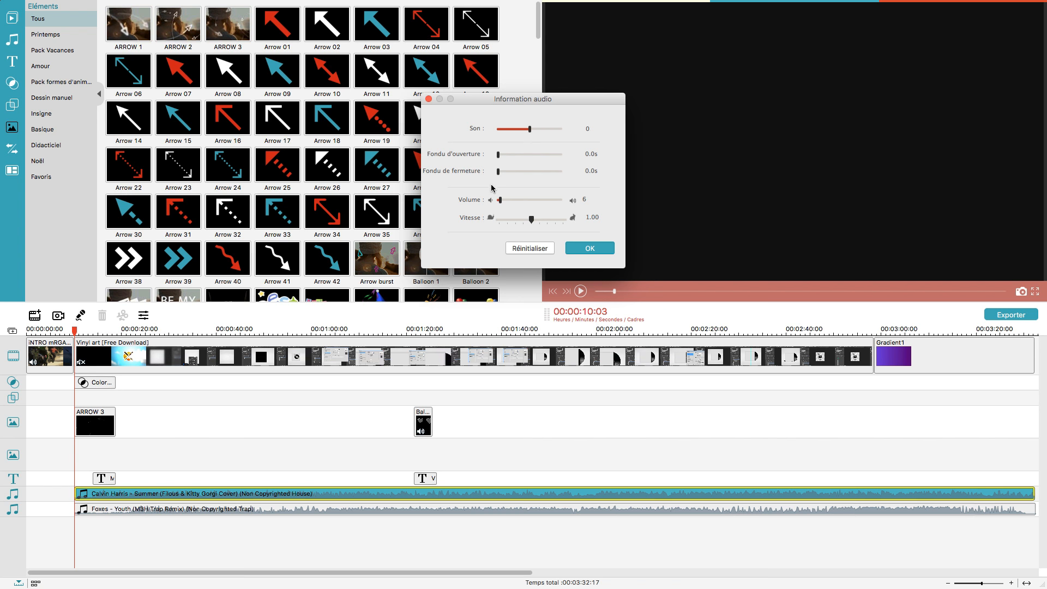
left_click_drag(499, 200, 496, 200)
left_click(597, 249)
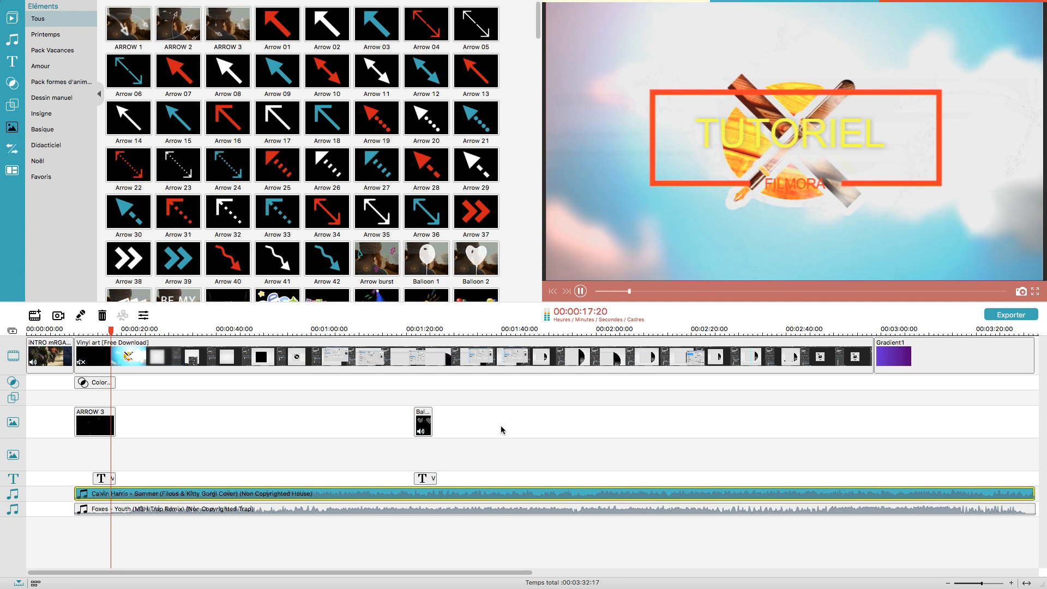
key("space")
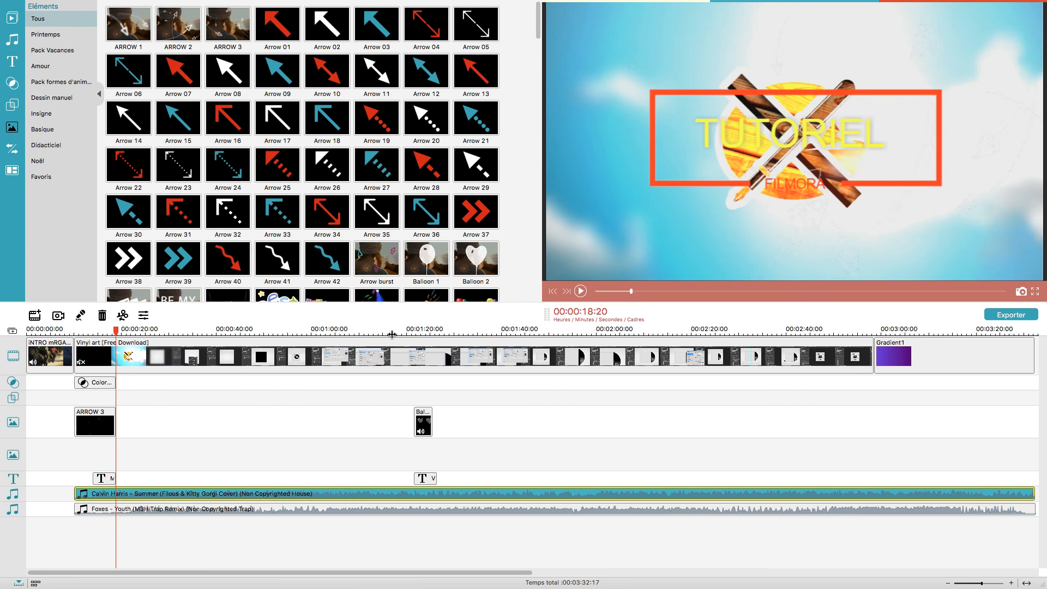
left_click_drag(116, 340, 436, 357)
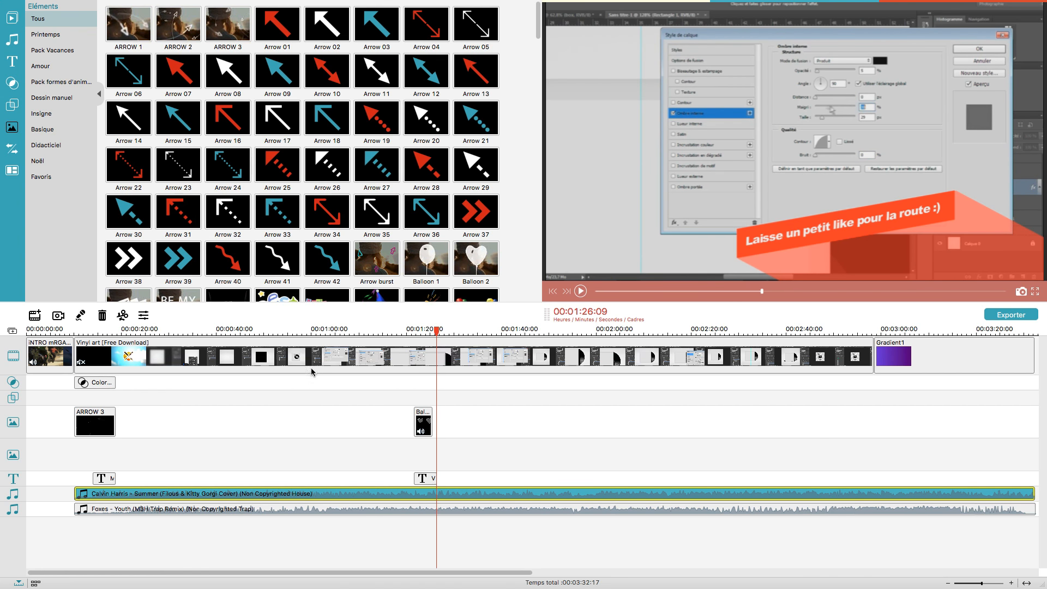
left_click(297, 333)
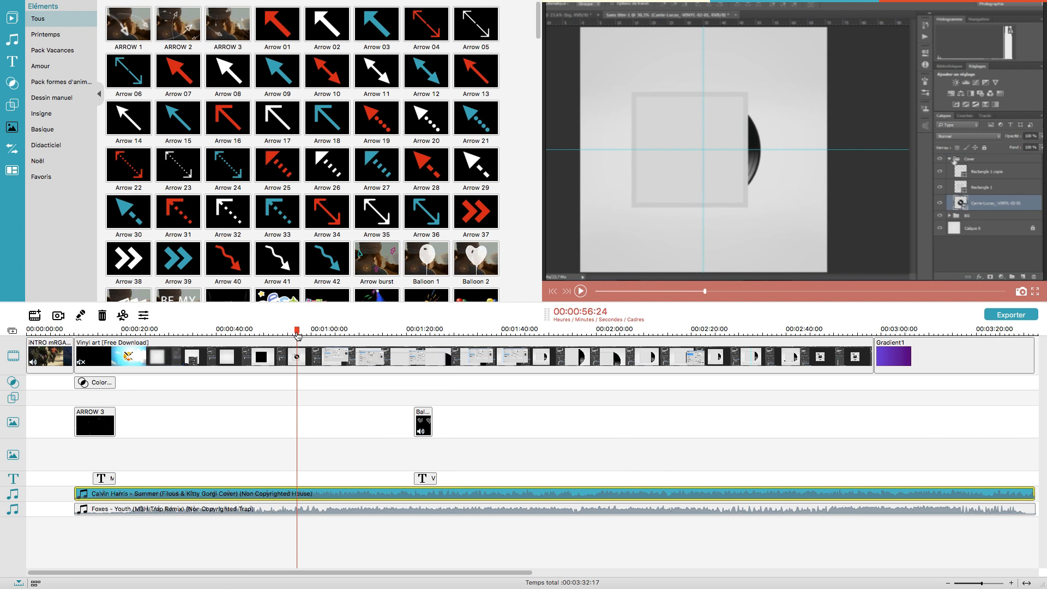
left_click_drag(295, 341, 241, 342)
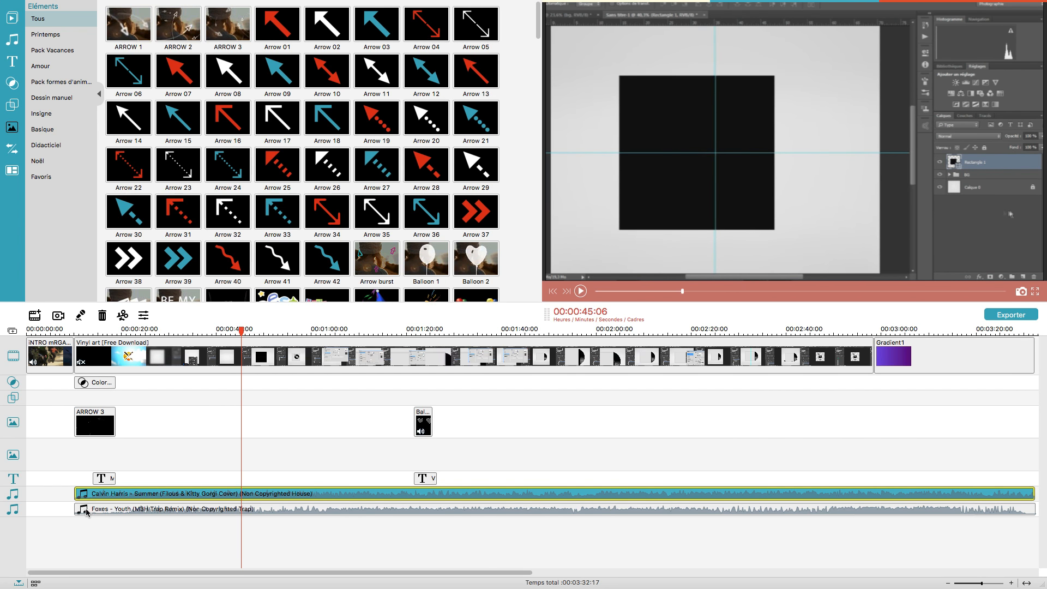
Split the Foxes - Youth music track at 00:00:29:07.
left_click(281, 510)
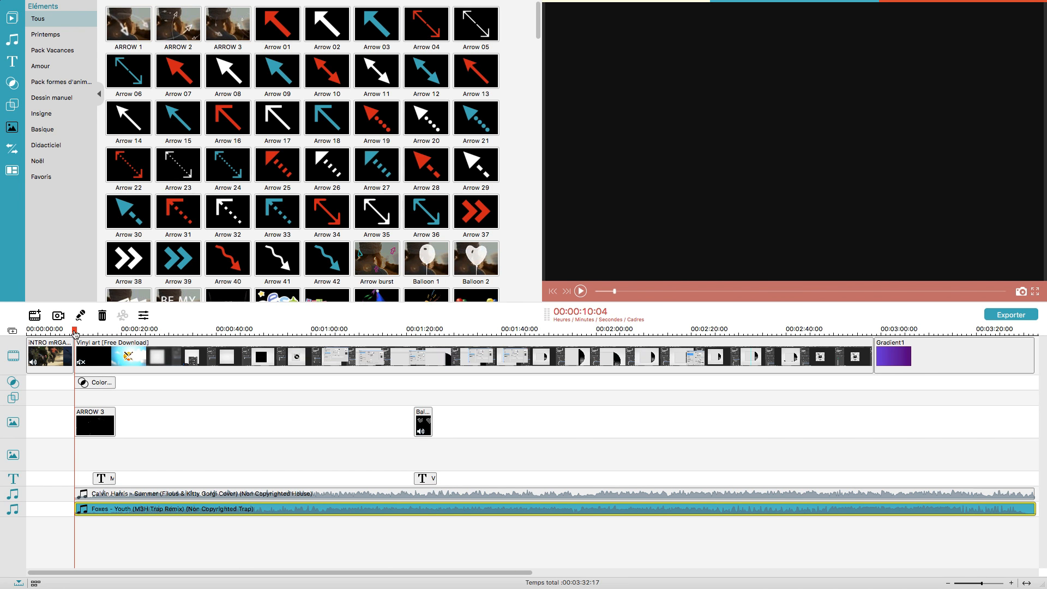
left_click_drag(74, 331, 143, 331)
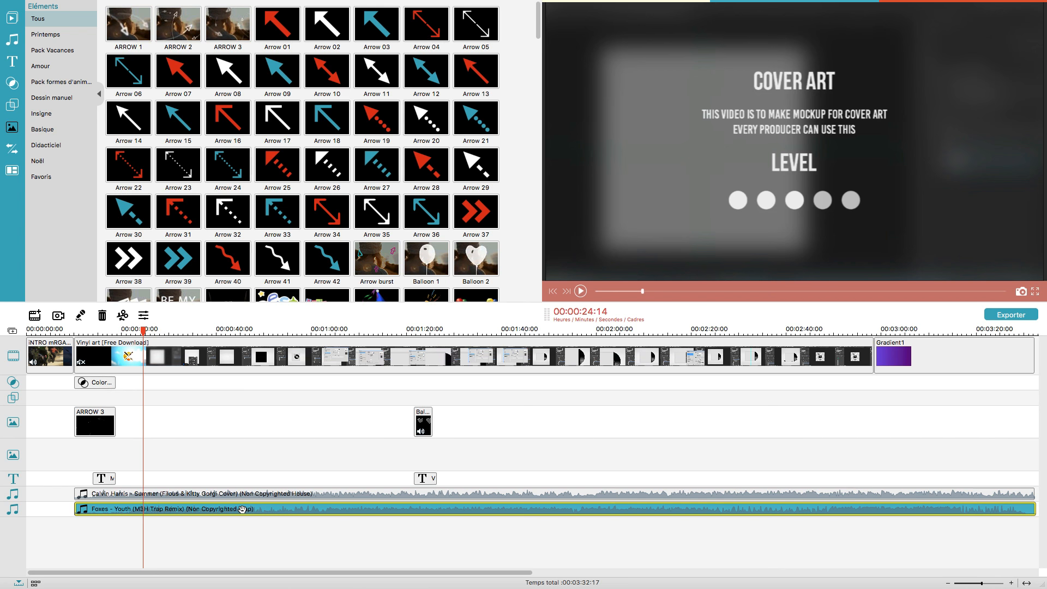
left_click(150, 332)
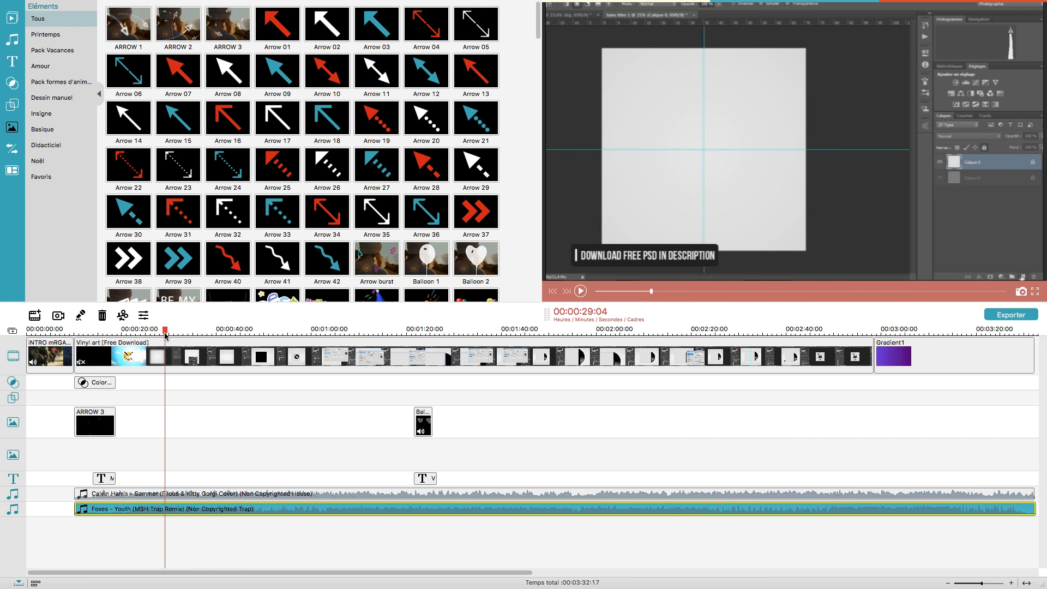
left_click_drag(983, 584, 1005, 583)
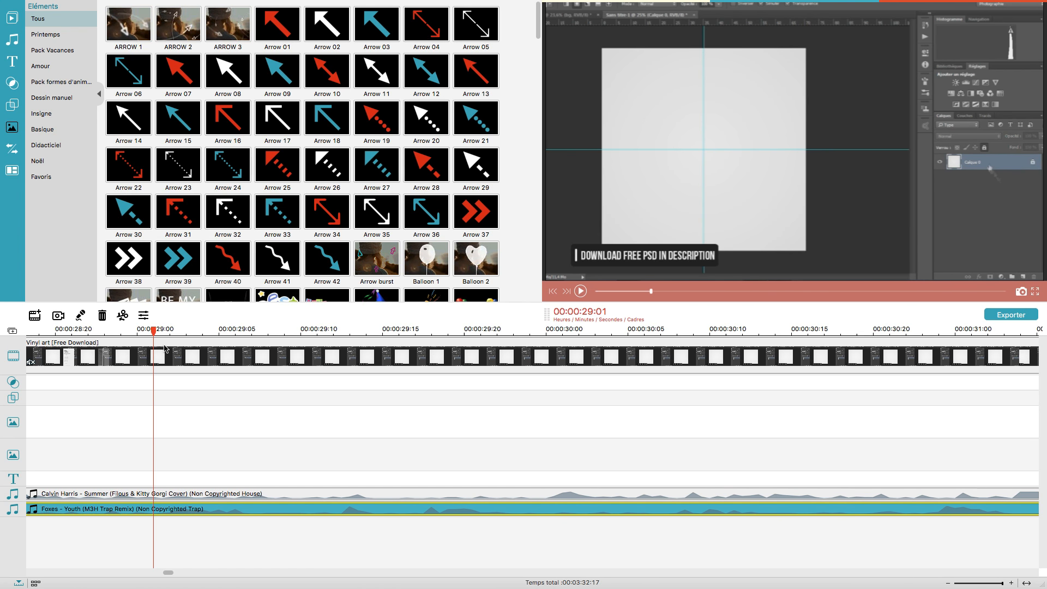
left_click_drag(182, 332, 252, 332)
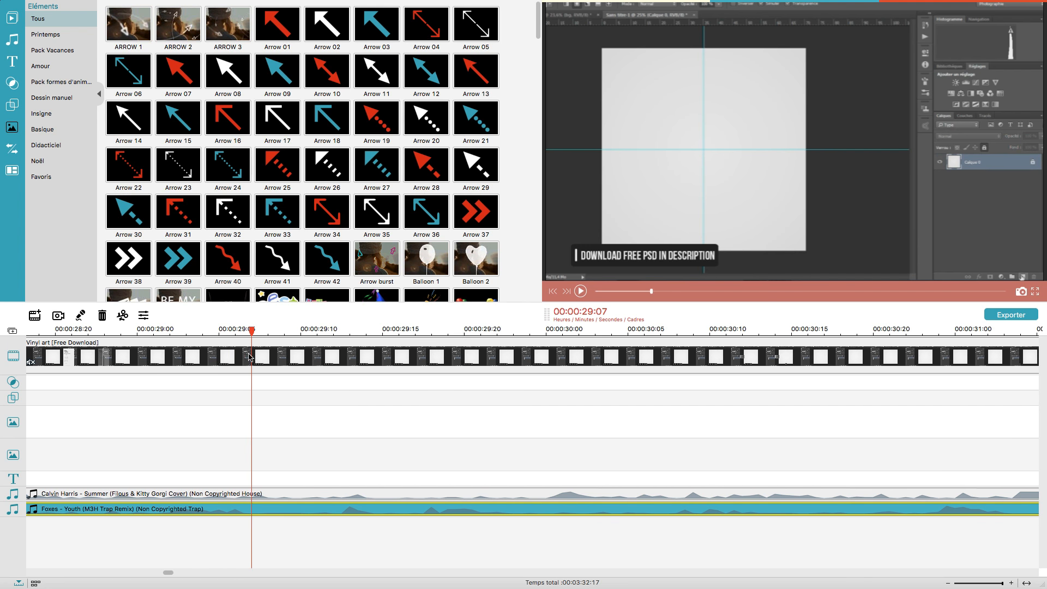
left_click(124, 315)
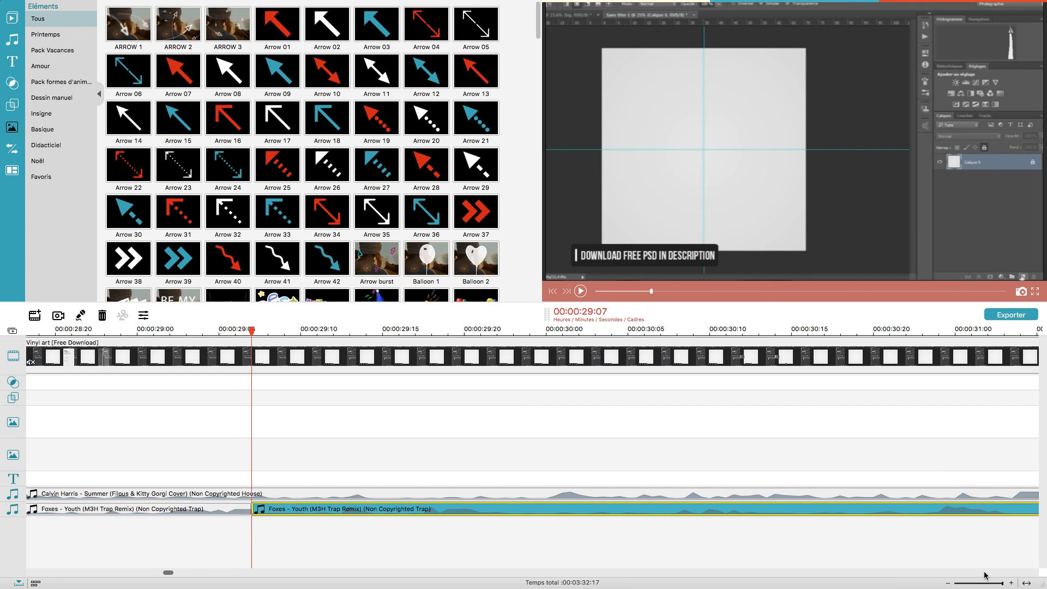
Split the second part of the Foxes - Youth track at about 00:00:34:07.
left_click_drag(1003, 584, 995, 585)
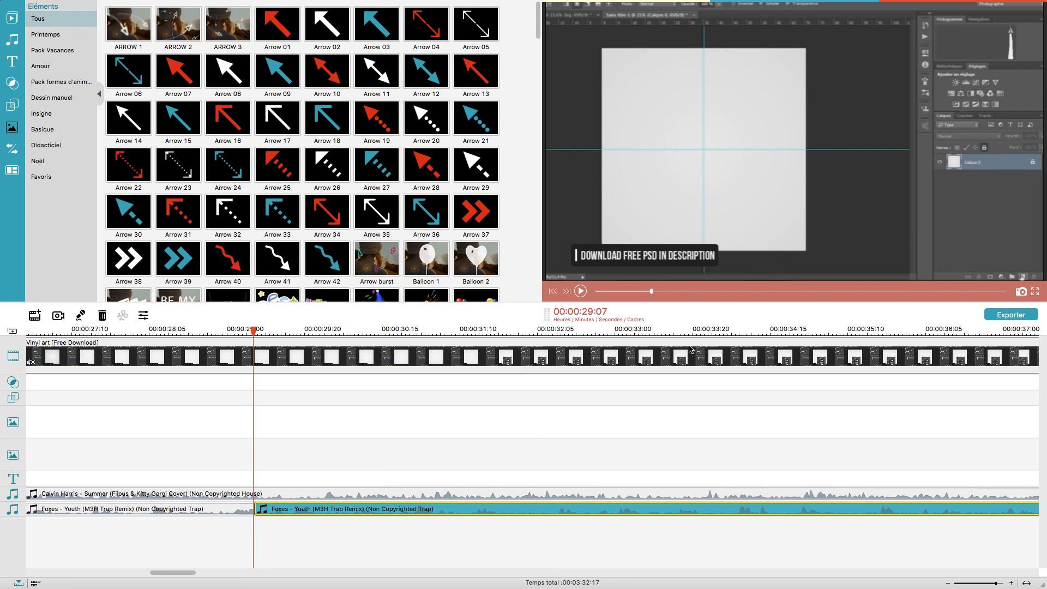
left_click_drag(712, 331, 741, 334)
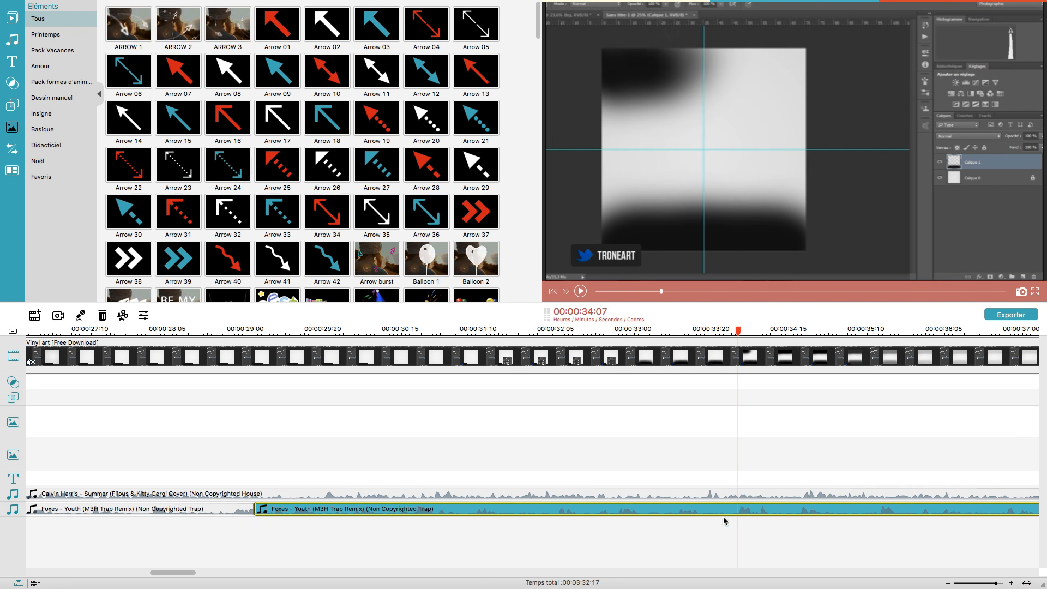
left_click_drag(995, 583, 1001, 583)
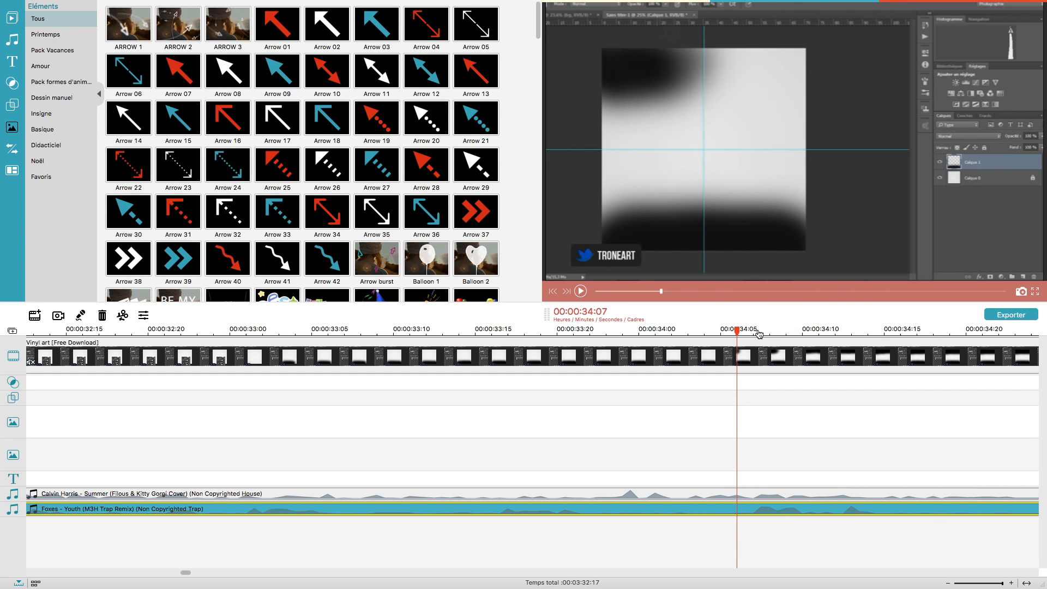
left_click_drag(738, 337, 747, 335)
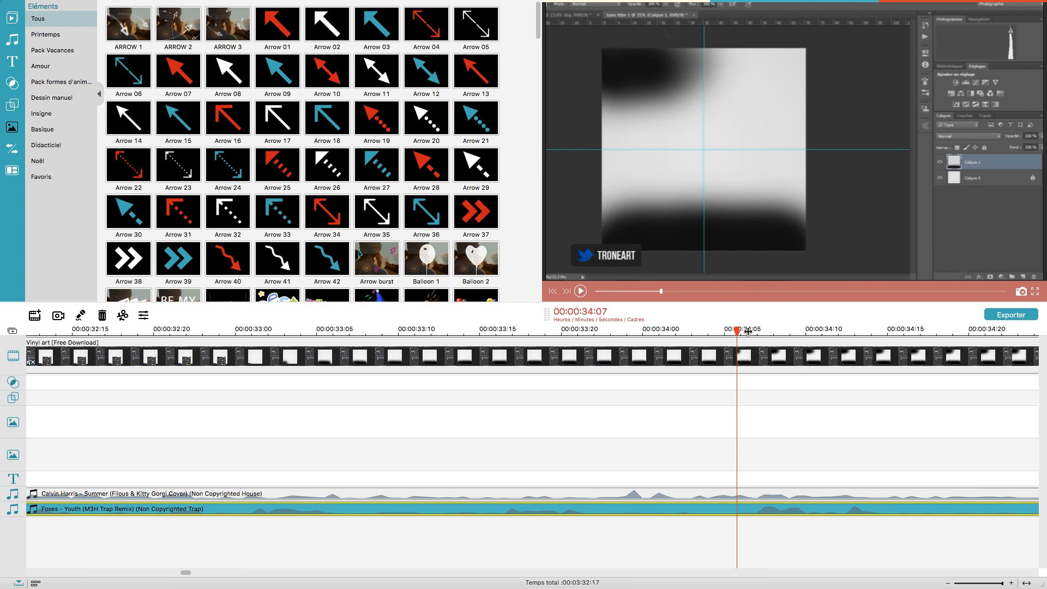
left_click(737, 440)
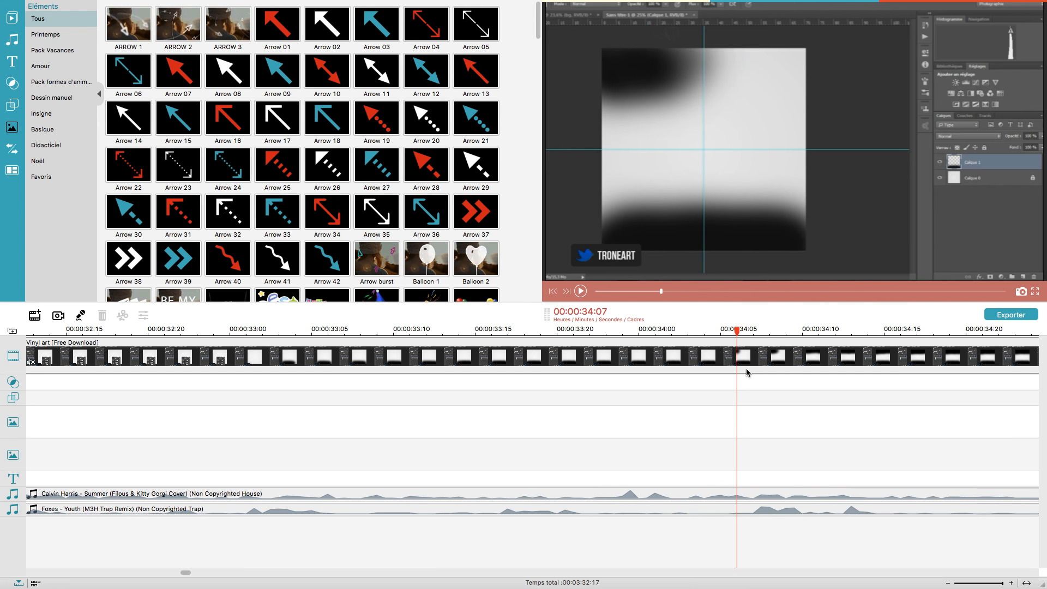
left_click(753, 336)
left_click(779, 510)
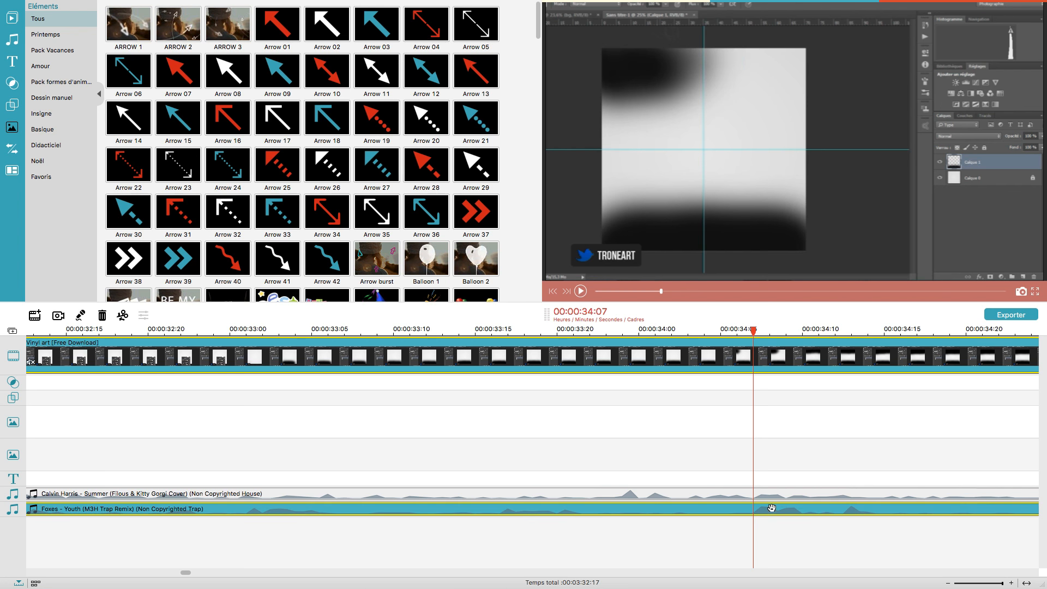
left_click(123, 316)
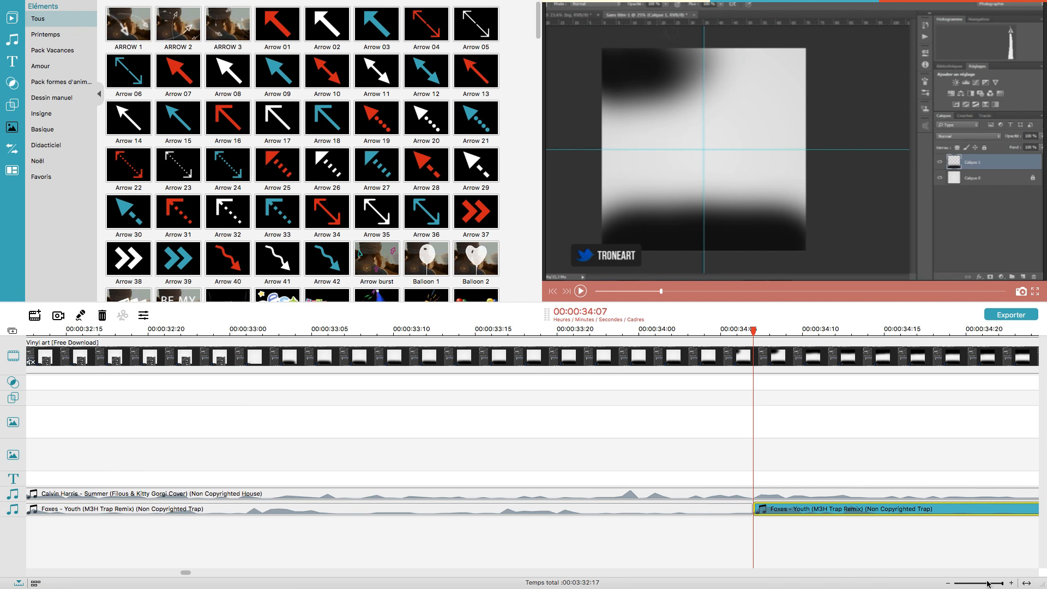
Split the Vinyl art clip at 00:01:21:16, where the balloon and banner begin, and again at 00:01:30:12.
left_click_drag(1002, 583, 985, 583)
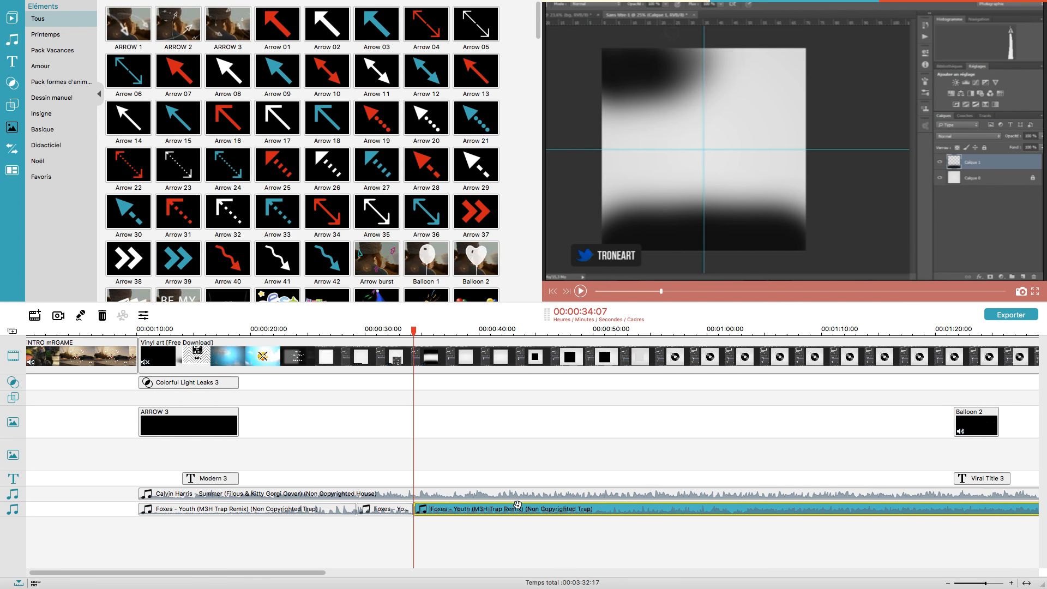
left_click_drag(292, 573, 420, 572)
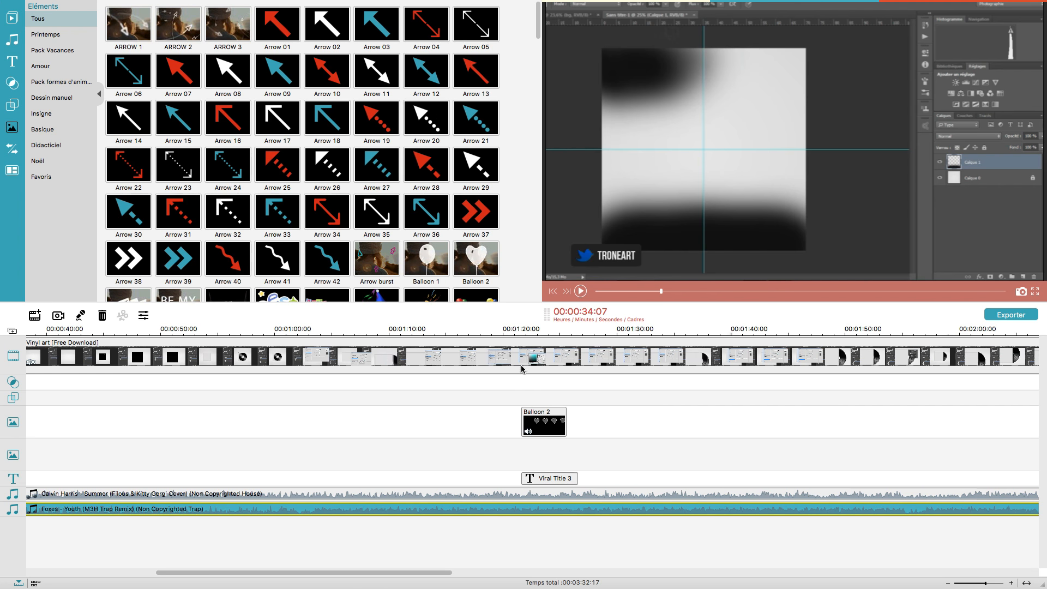
left_click(520, 331)
mouse_move(520, 331)
left_mouse_down()
mouse_move(539, 336)
mouse_move(522, 336)
left_mouse_up()
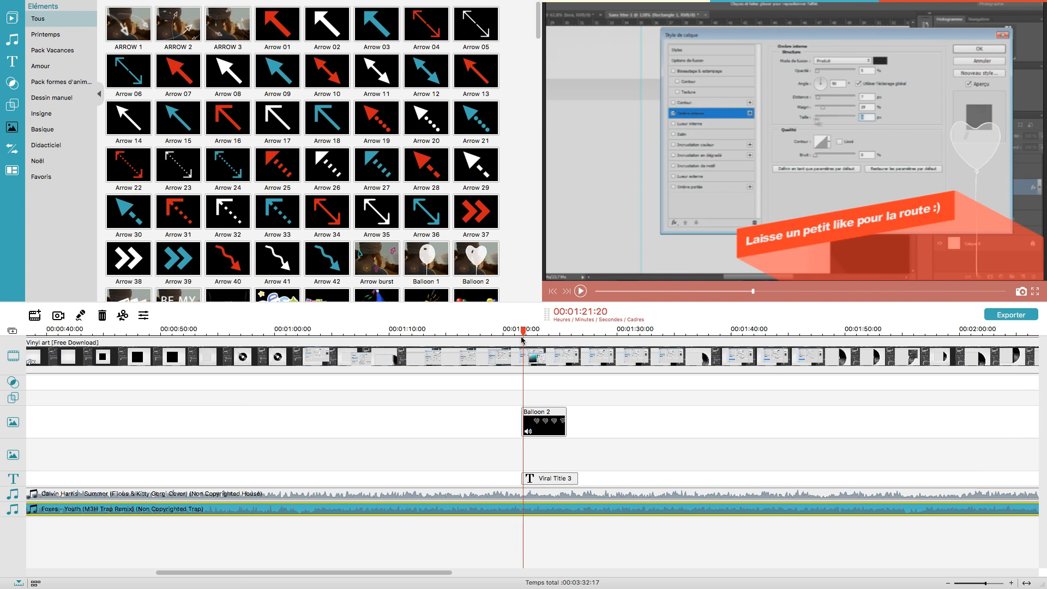
left_click(493, 342)
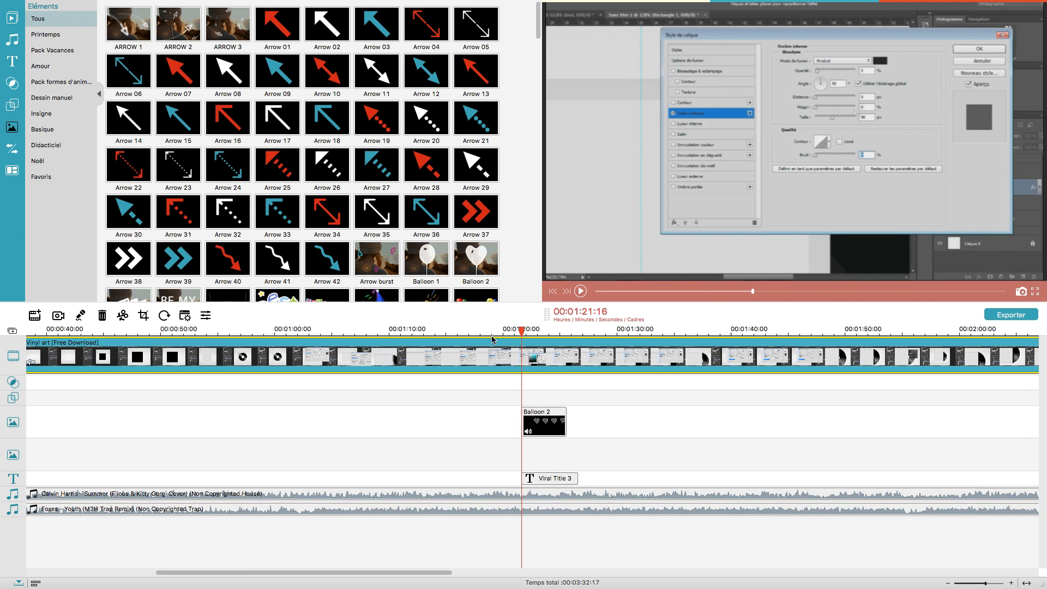
left_click(122, 315)
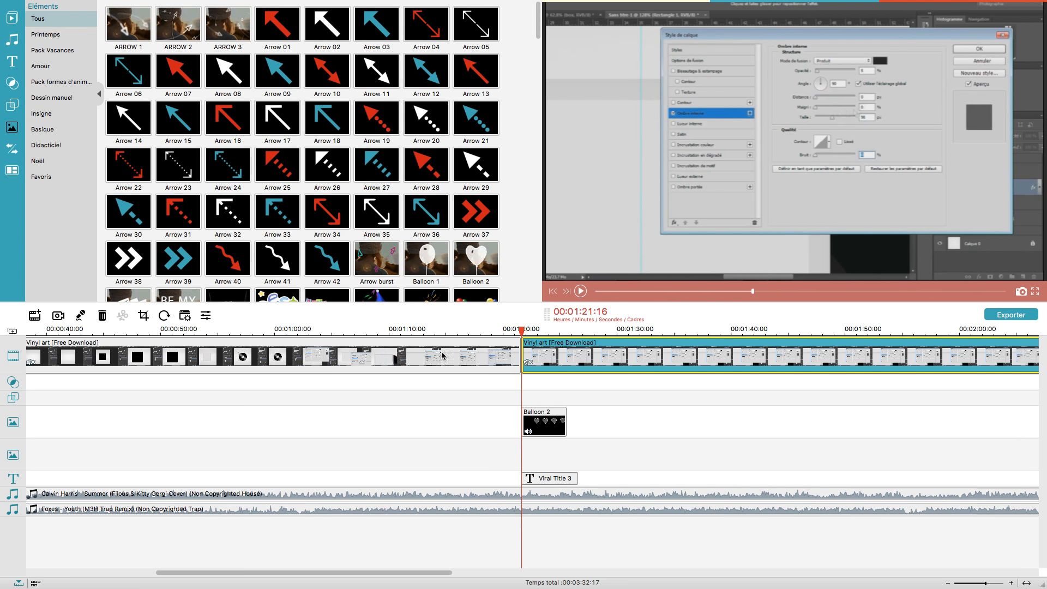
left_click(622, 333)
left_click(123, 315)
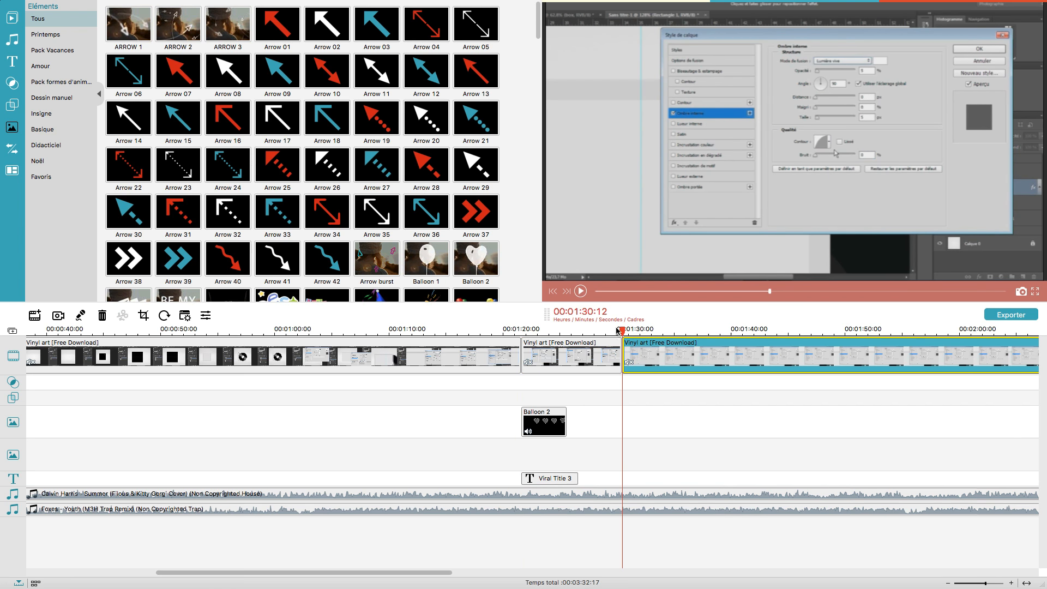
Delete the Vinyl art segment between 00:01:21:16 and 00:01:30:12, and undo the deletion.
left_click_drag(622, 332, 568, 343)
left_click(569, 349)
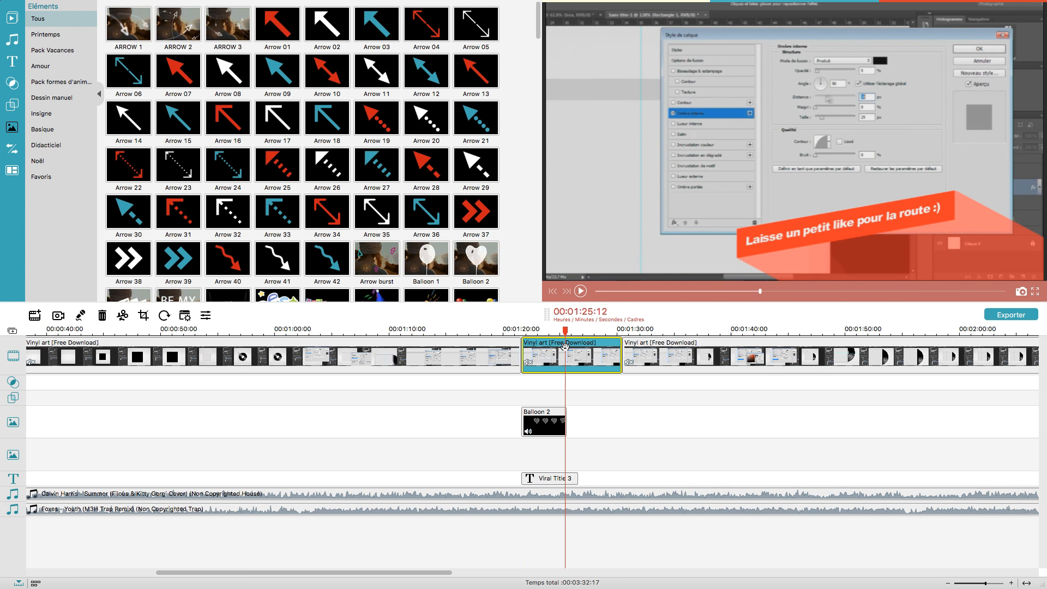
key("Delete")
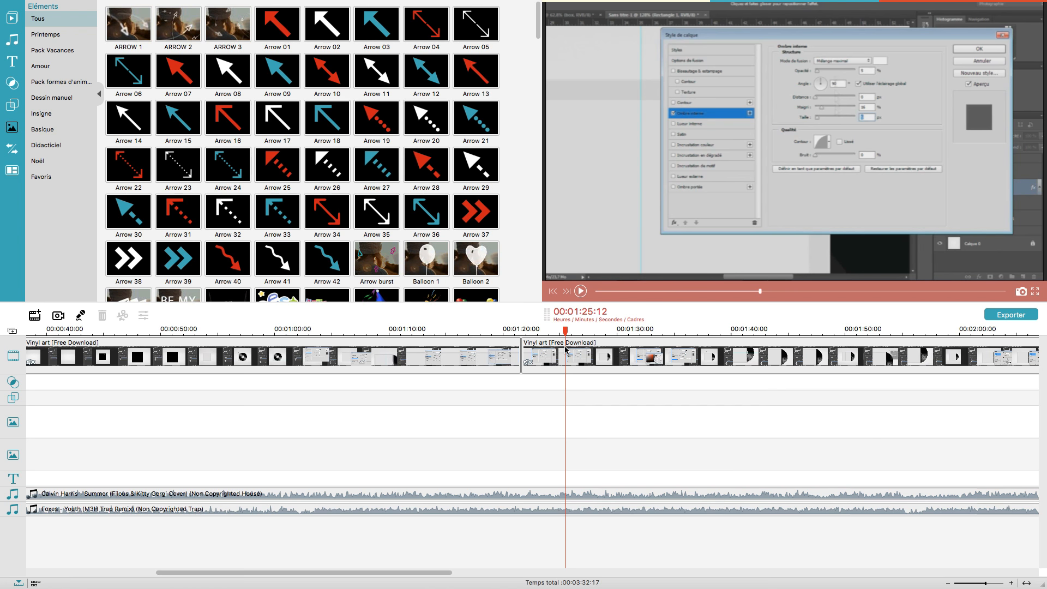
key("super+z")
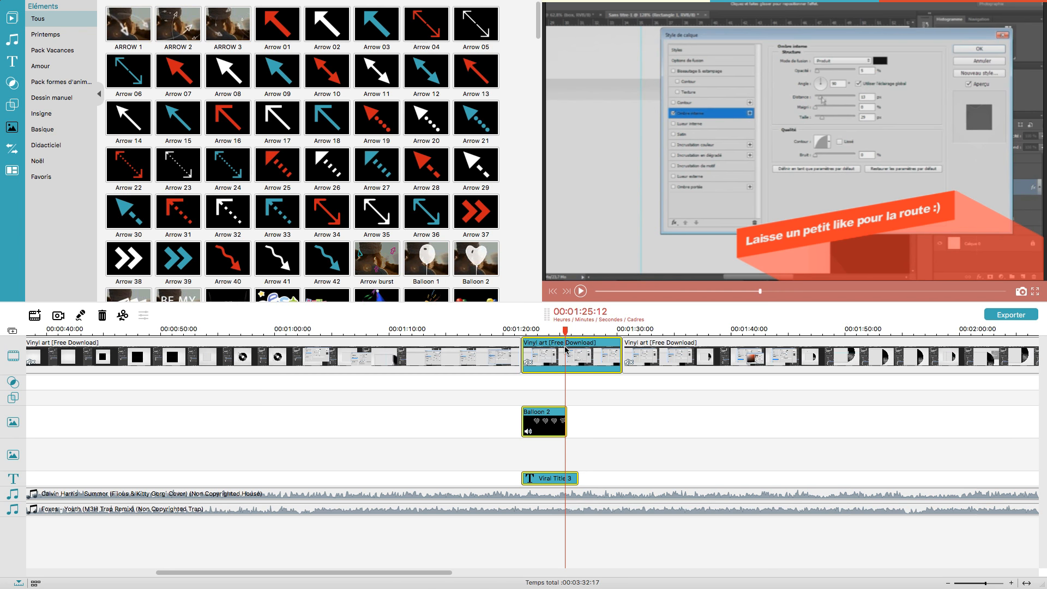
Fit the whole project in the timeline and set up a file export in MP4 format at 1920*1080 resolution.
left_click(1027, 583)
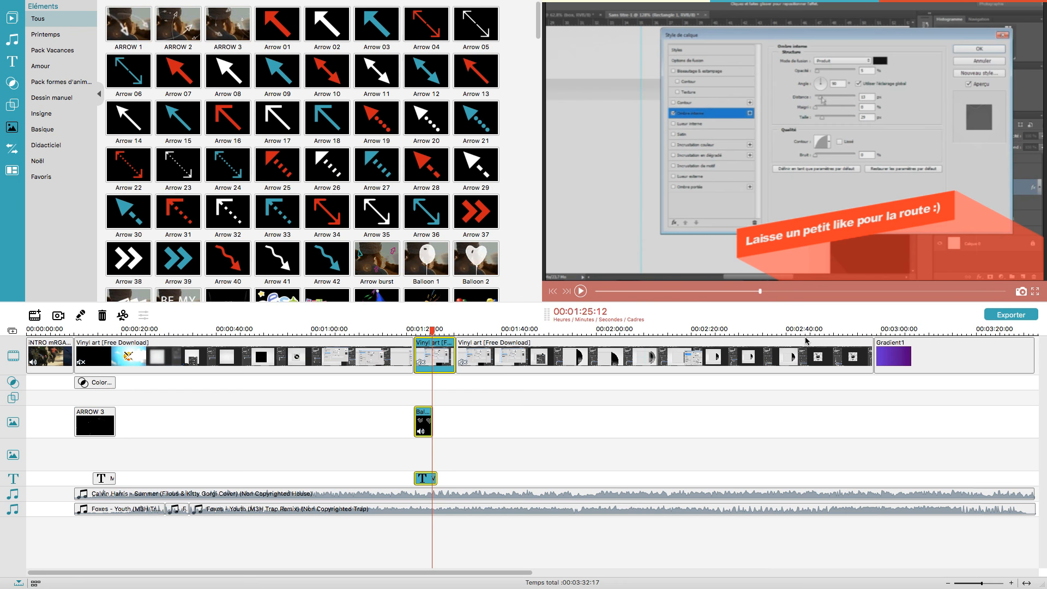
left_click(1000, 318)
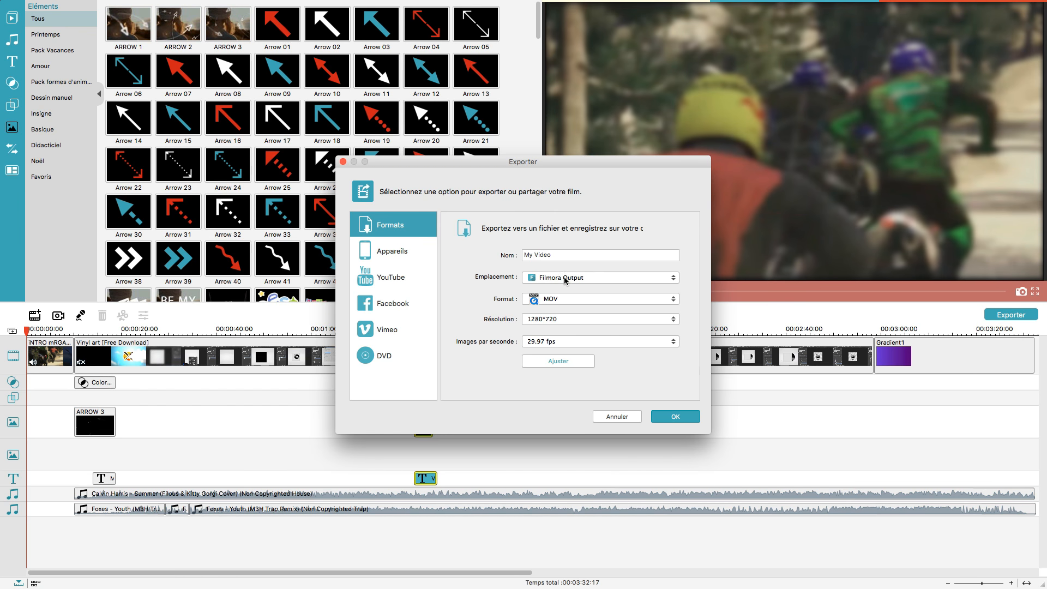
left_click(607, 277)
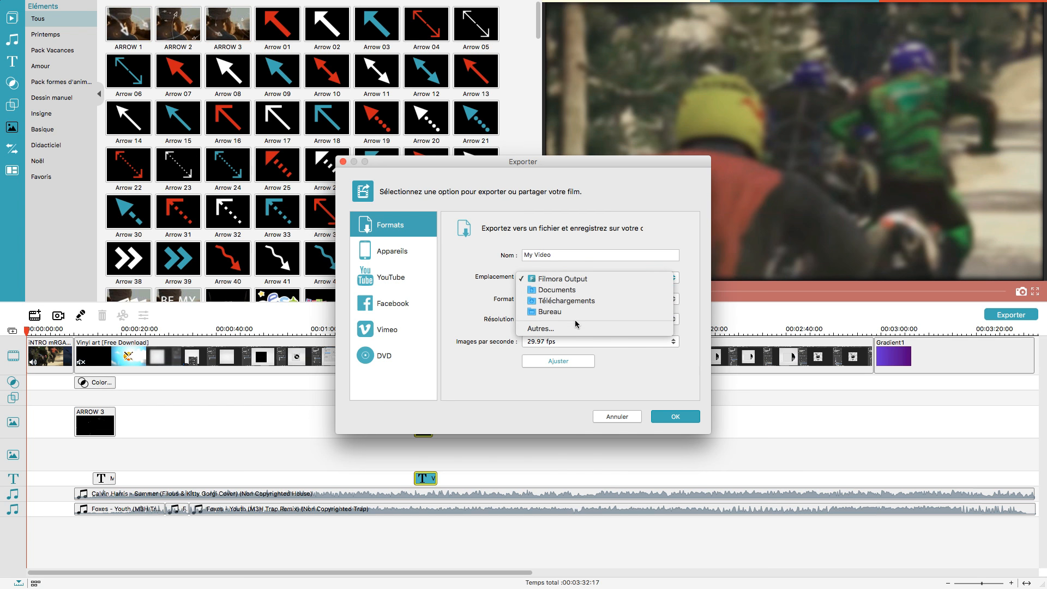
left_click(614, 250)
left_click(578, 299)
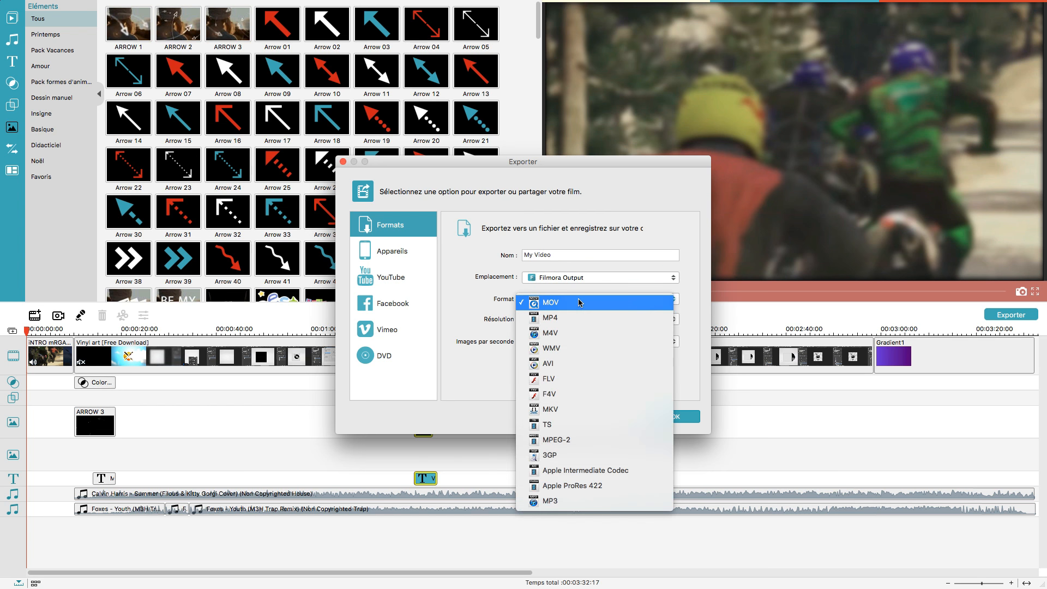
left_click(558, 318)
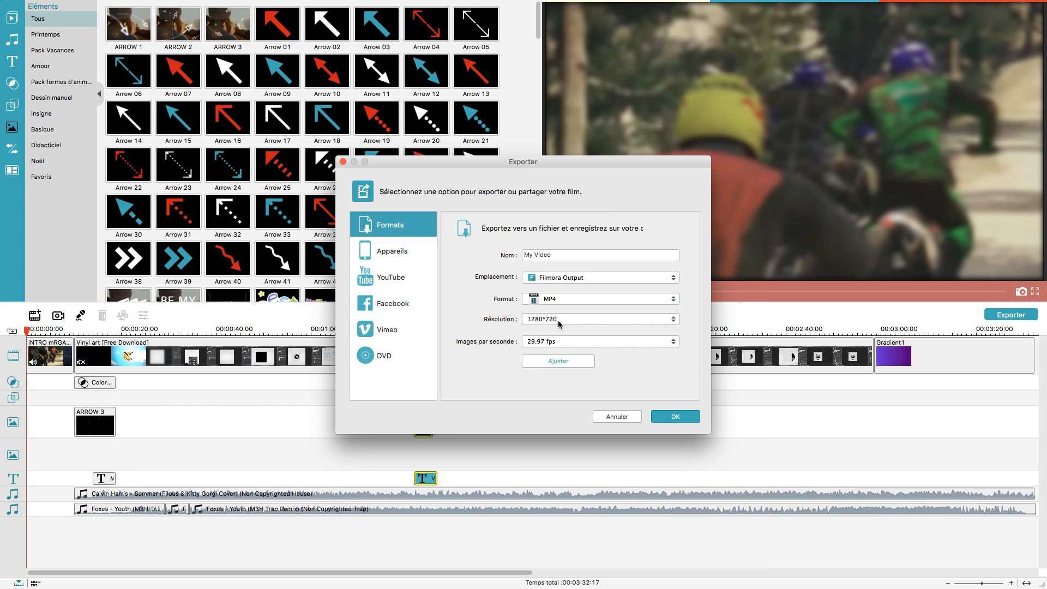
left_click(557, 319)
left_click(552, 328)
Review the video bitrate choices in the advanced export settings and close the export dialog without exporting.
left_click(546, 363)
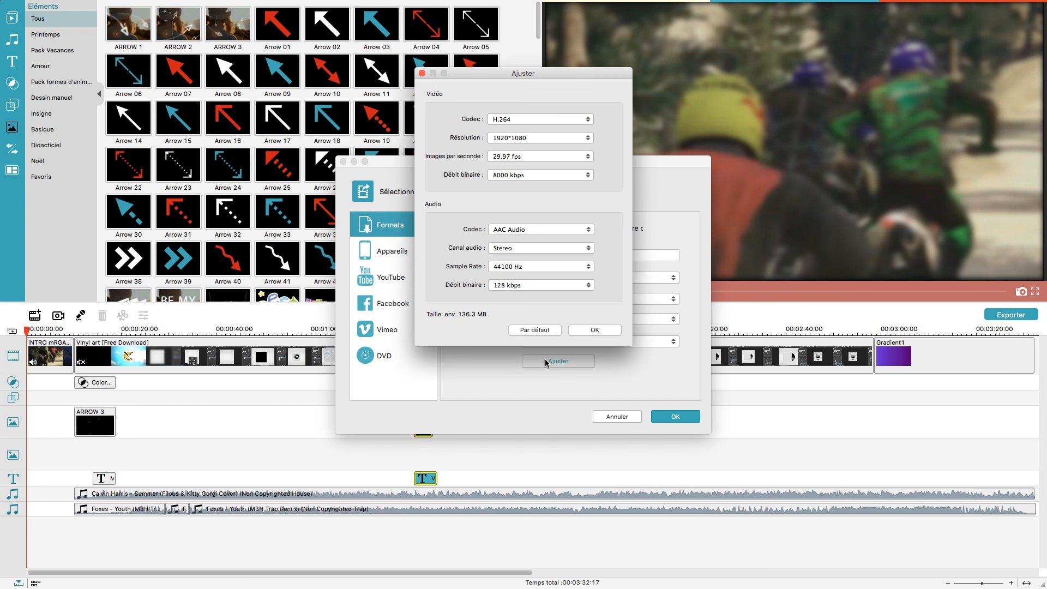
left_click(512, 176)
left_click(505, 202)
left_click(421, 73)
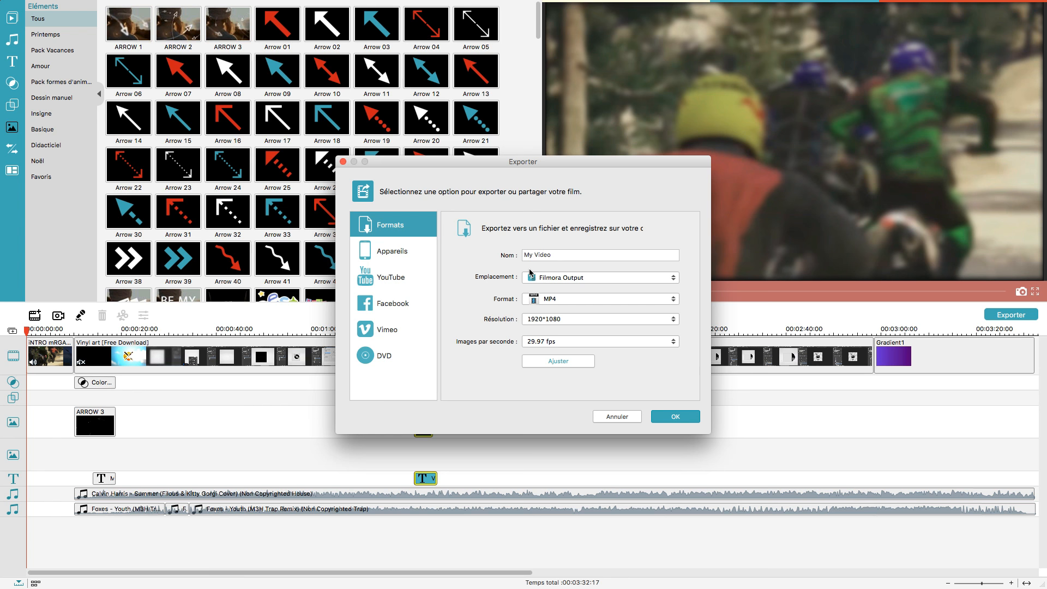
left_click(343, 162)
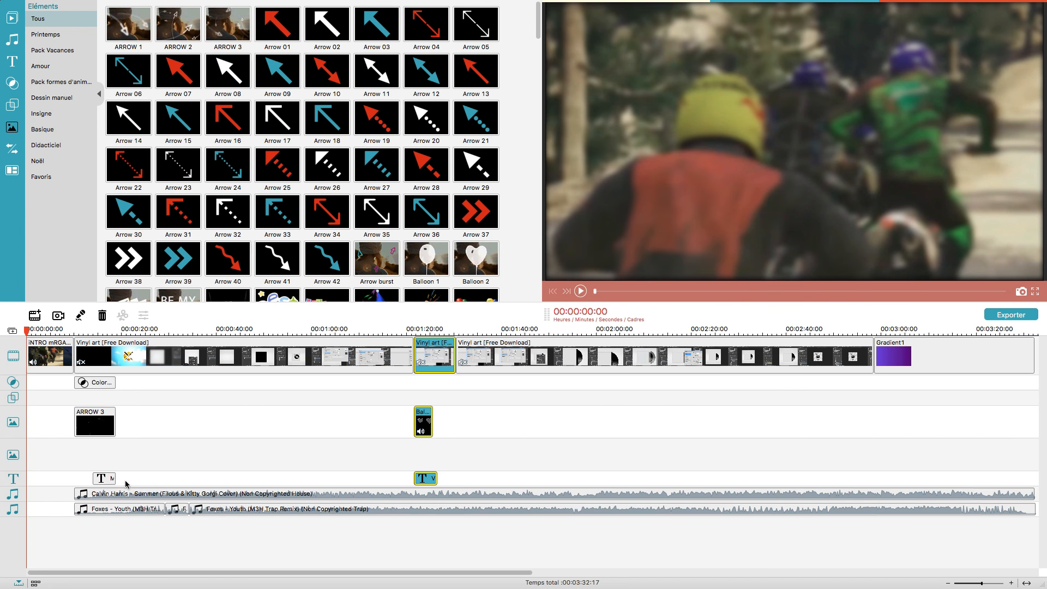
Browse the title and credit templates in the text library.
left_click(12, 61)
scroll(258, 162, "down", 3)
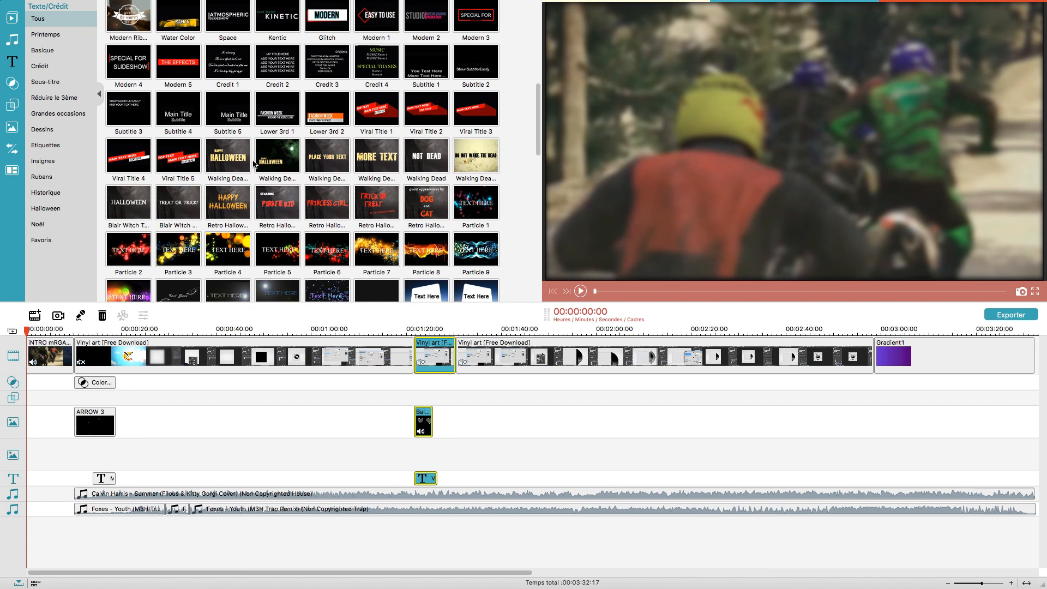
scroll(286, 163, "up", 3)
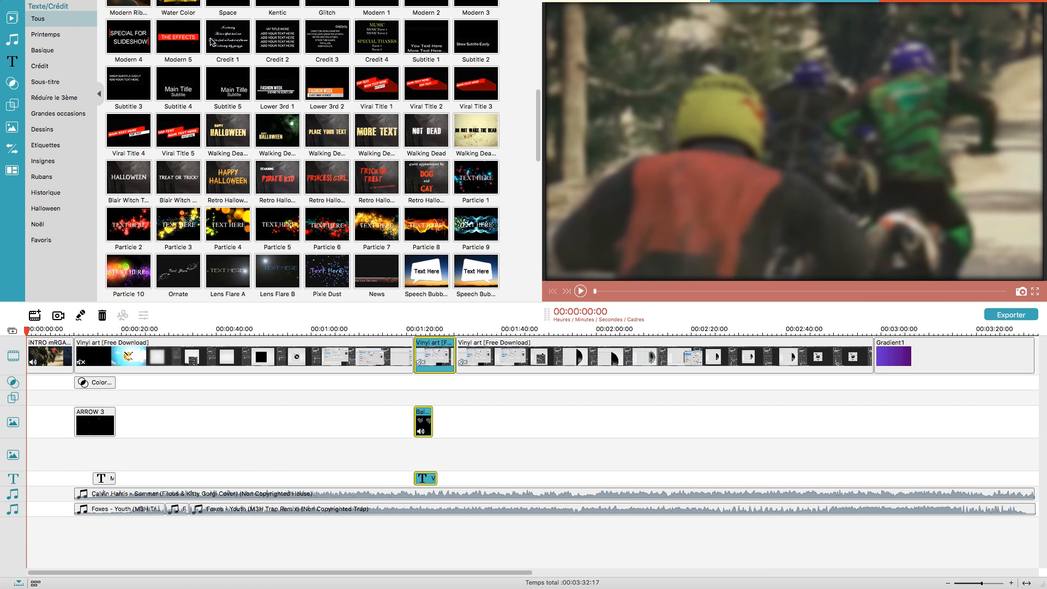
mouse_move(57, 11)
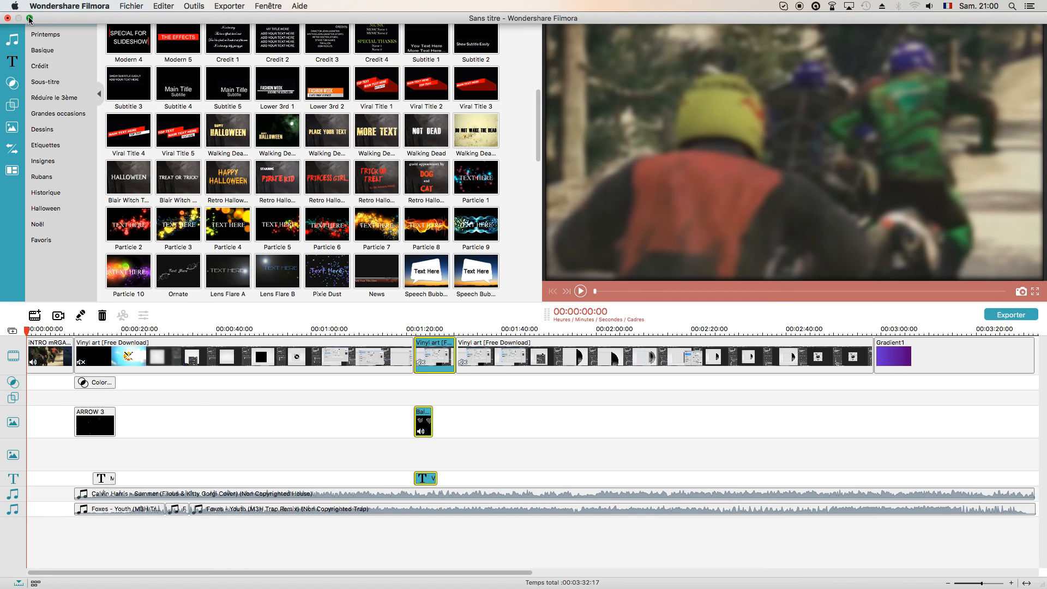